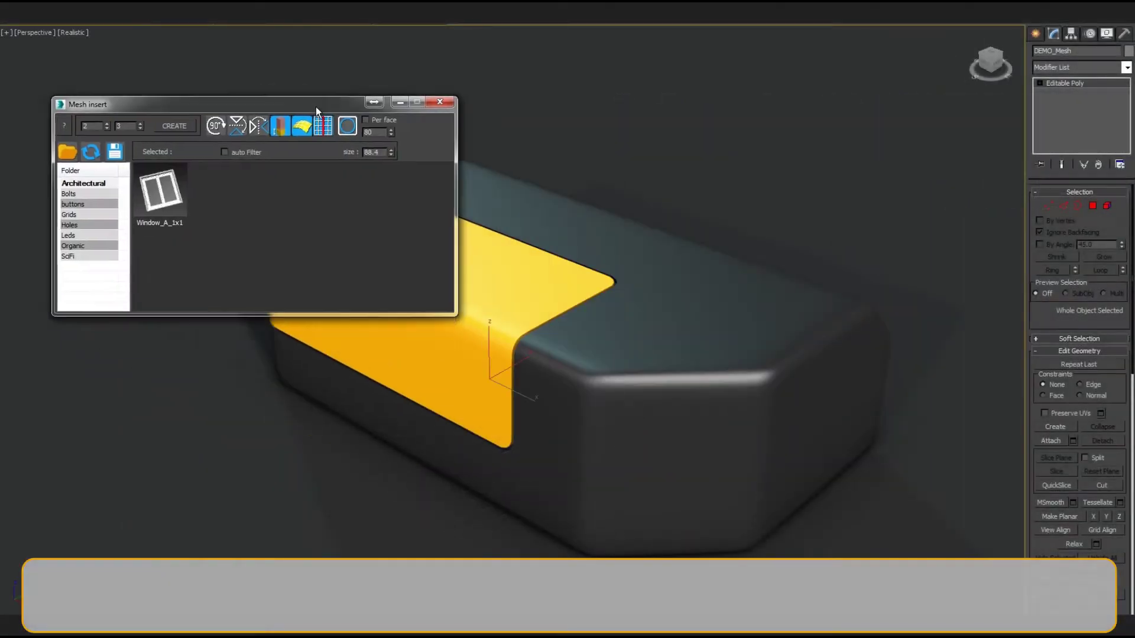
# Resize the Mesh insert window wider and shorter with SciFi items listed.
pyautogui.click(55, 225)
pyautogui.moveTo(439, 285)
pyautogui.mouseDown()
pyautogui.moveTo(695, 430)
pyautogui.moveTo(380, 372)
pyautogui.moveTo(652, 219)
pyautogui.moveTo(443, 367)
pyautogui.moveTo(383, 353)
pyautogui.mouseUp()
pyautogui.moveTo(283, 342)
pyautogui.mouseDown()
pyautogui.moveTo(633, 241)
pyautogui.moveTo(634, 266)
pyautogui.moveTo(476, 355)
pyautogui.mouseUp()
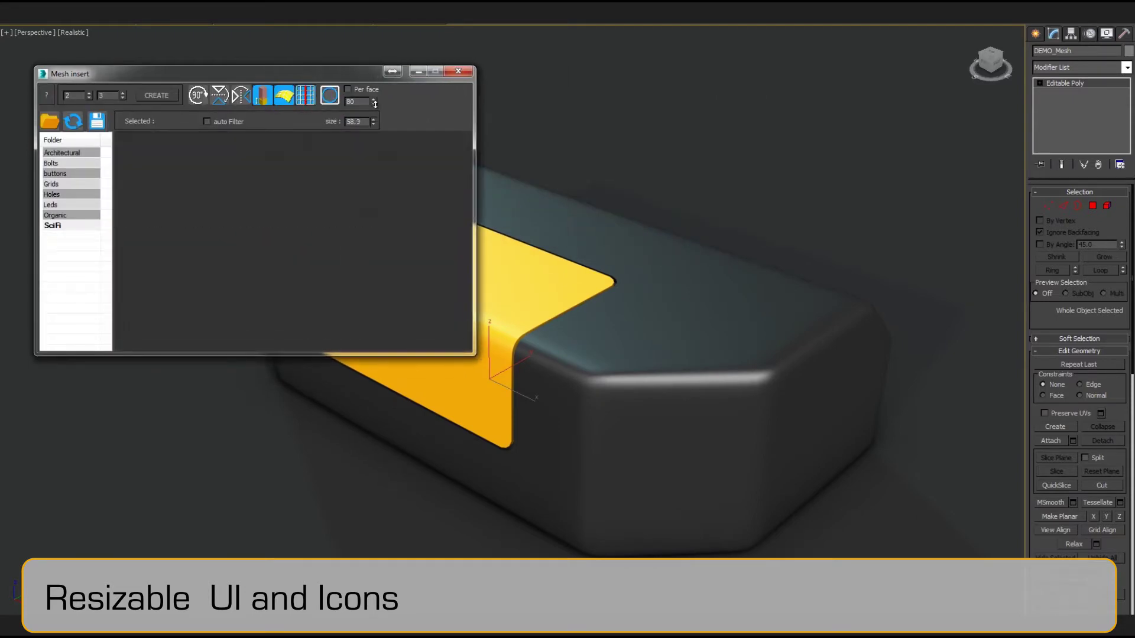
# In Polygon mode, turn on auto Filter and grow the face selection to a 3x3 patch.
pyautogui.click(1094, 207)
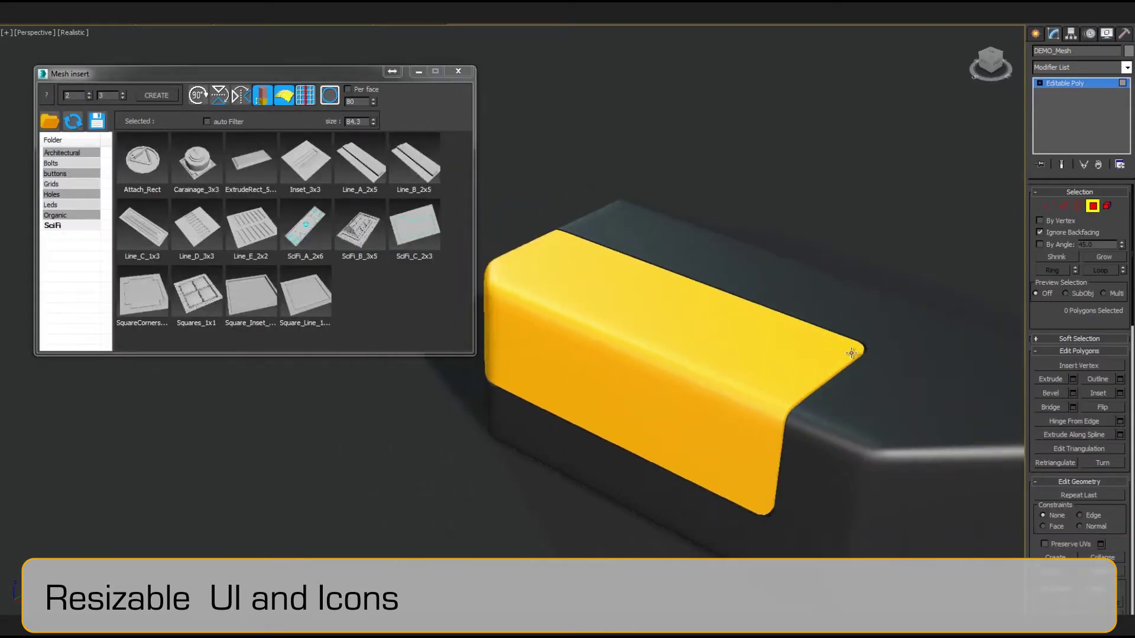
pyautogui.click(207, 122)
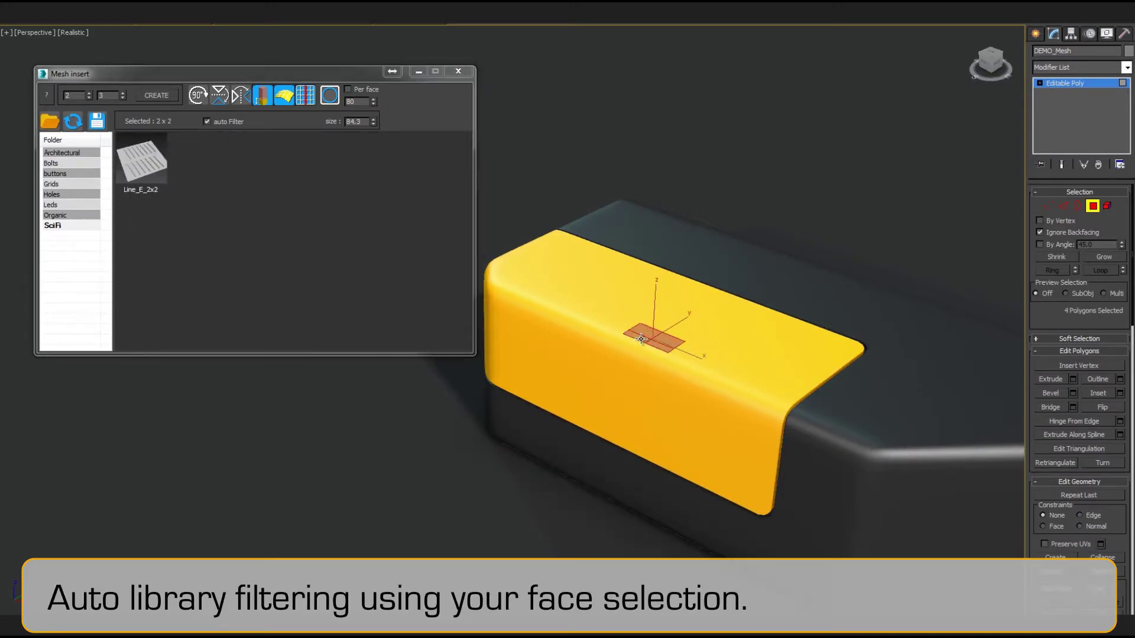
pyautogui.click(1104, 258)
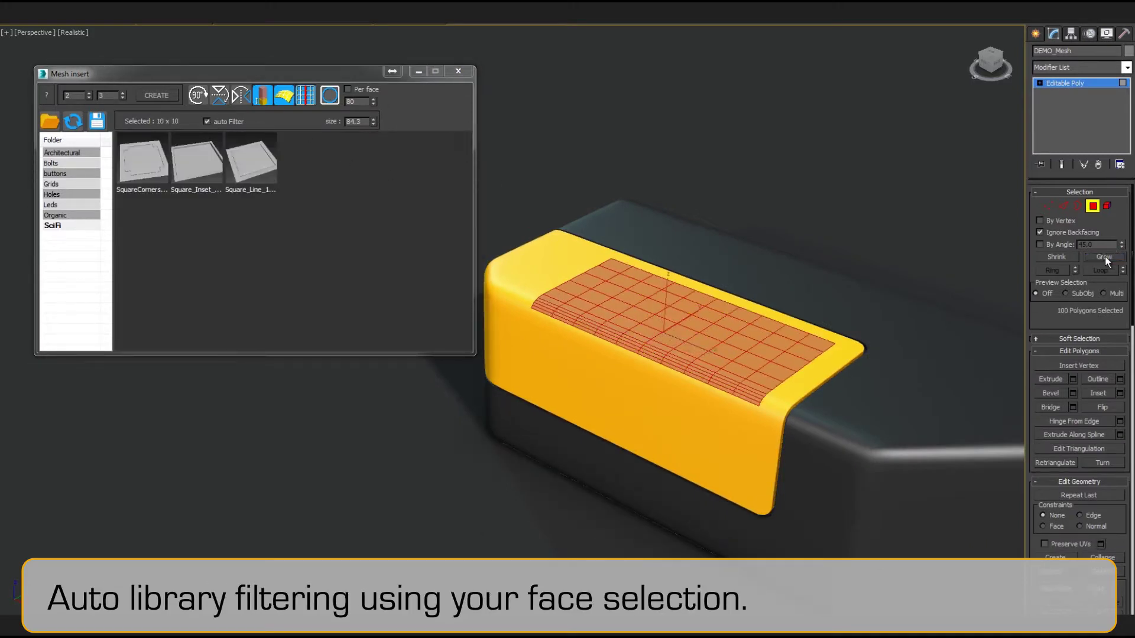
pyautogui.click(635, 397)
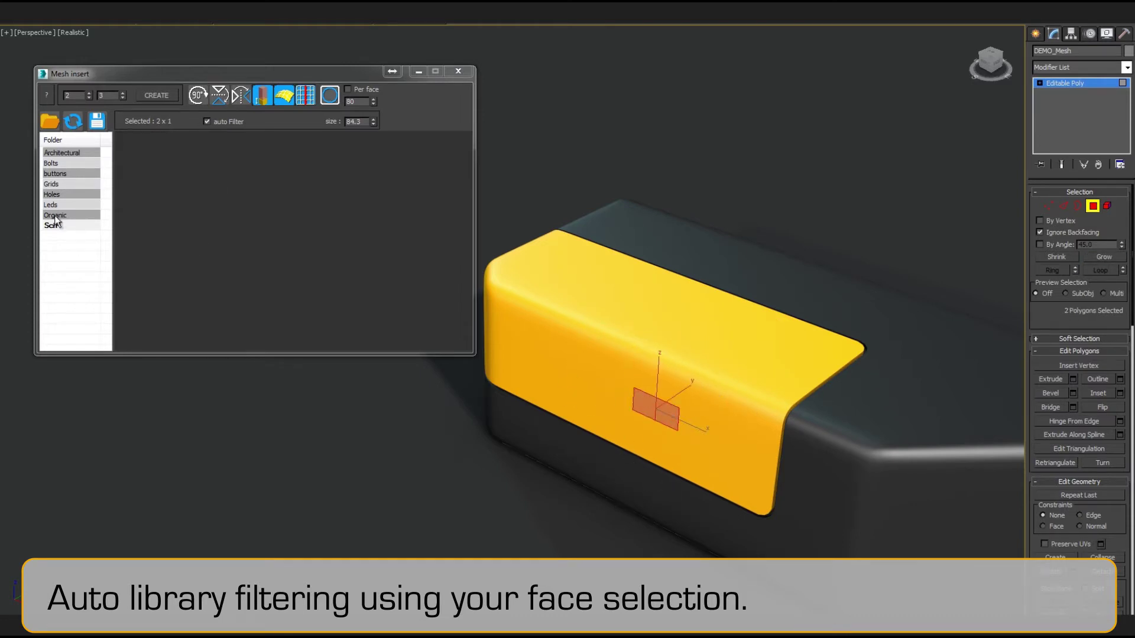
pyautogui.click(95, 225)
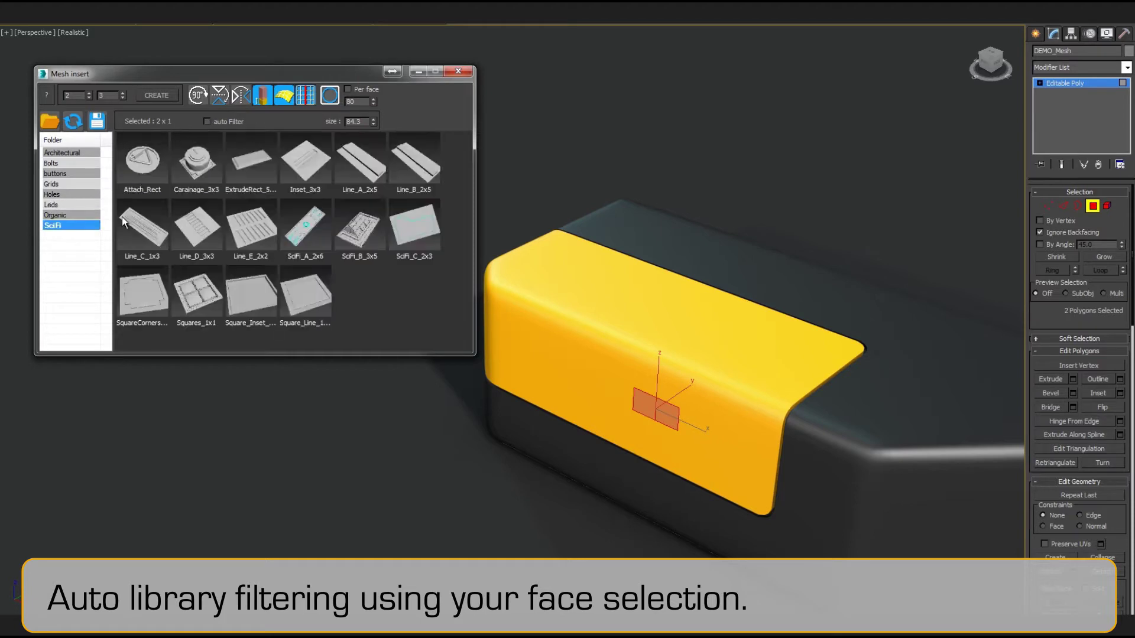
pyautogui.click(224, 124)
pyautogui.click(1116, 259)
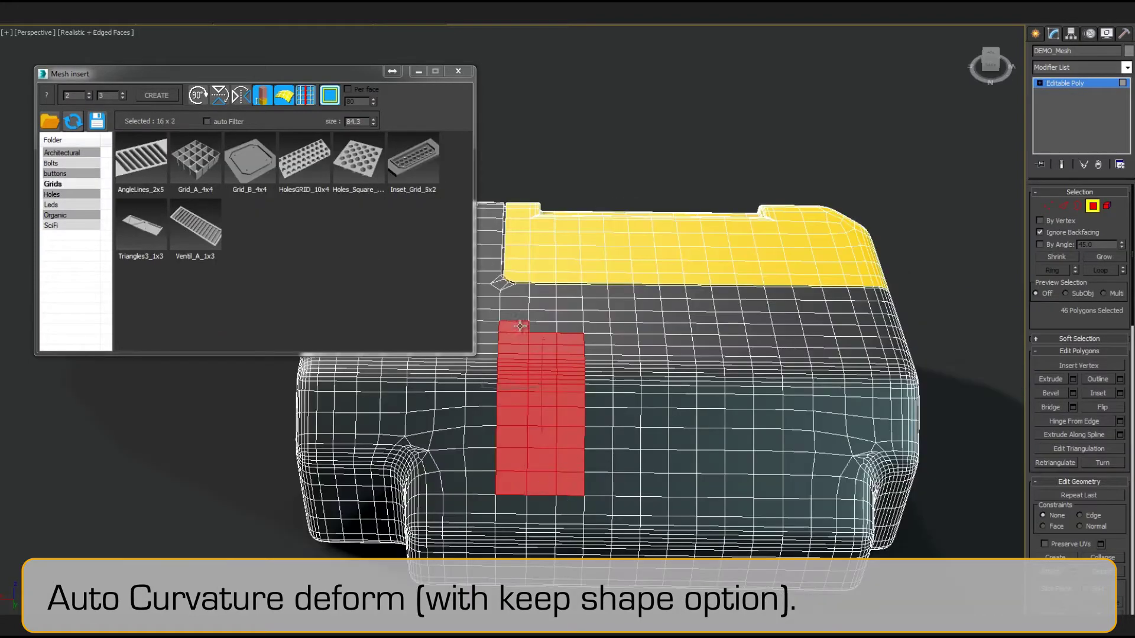
# Insert a hole grid into the selected faces on the curved top.
pyautogui.click(304, 165)
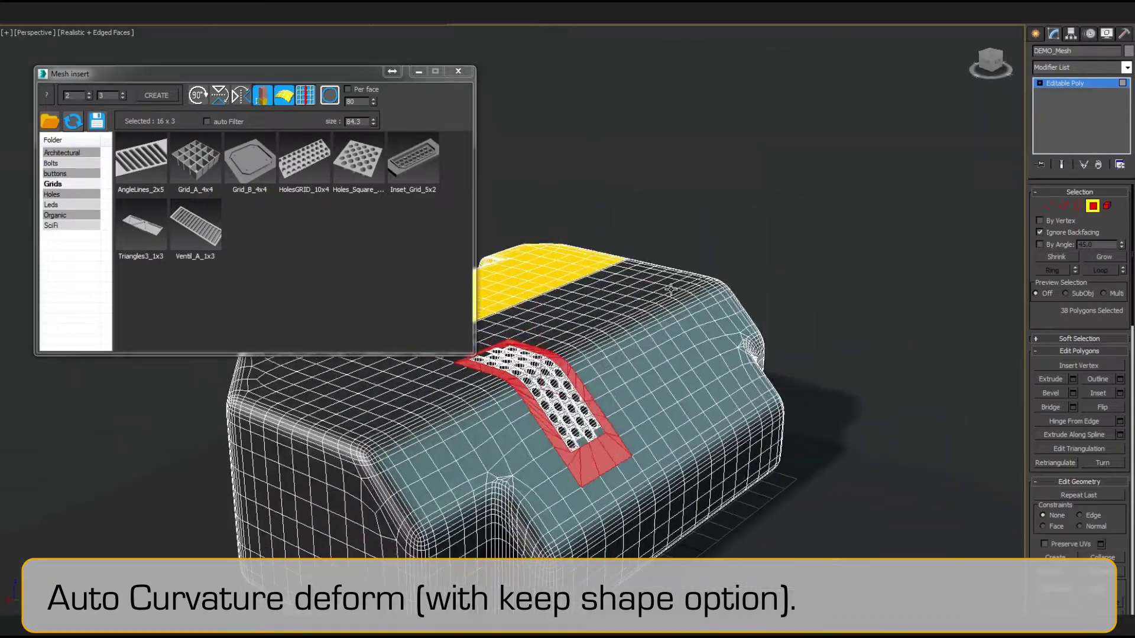
pyautogui.moveTo(532, 296)
pyautogui.keyDown('alt'); pyautogui.mouseDown(button='middle')
pyautogui.moveTo(629, 314)
pyautogui.moveTo(718, 429)
pyautogui.moveTo(700, 409)
pyautogui.mouseUp(button='middle'); pyautogui.keyUp('alt')
pyautogui.press('F4')
pyautogui.press('F4')
# Insert a Bolt_C bolt on the rounded corner and orbit around to inspect it.
pyautogui.click(700, 409)
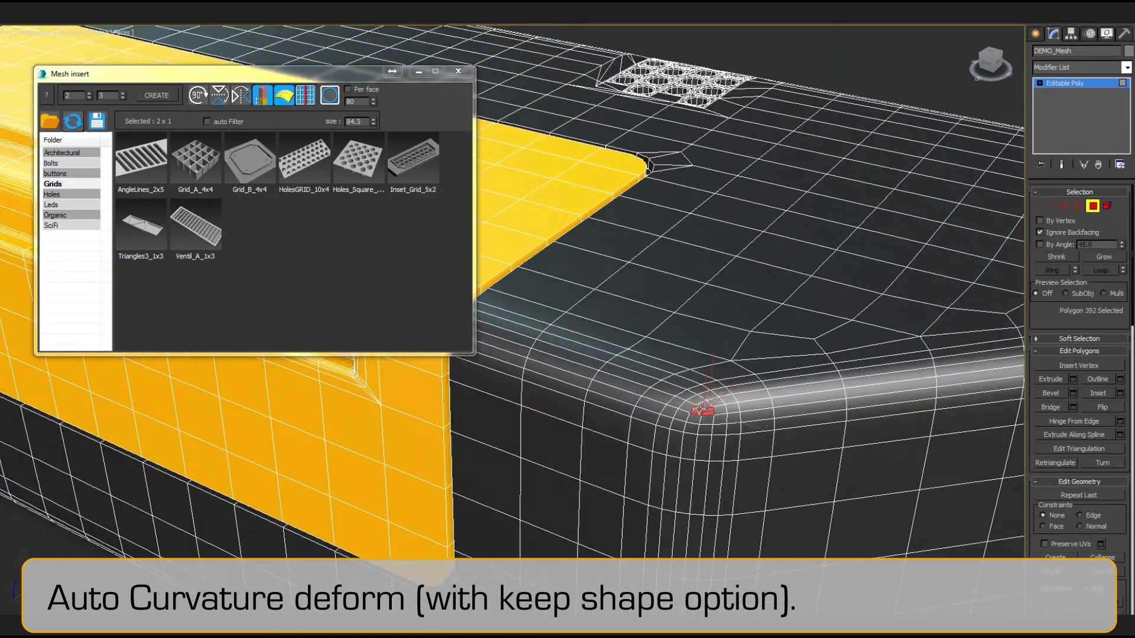
pyautogui.click(52, 163)
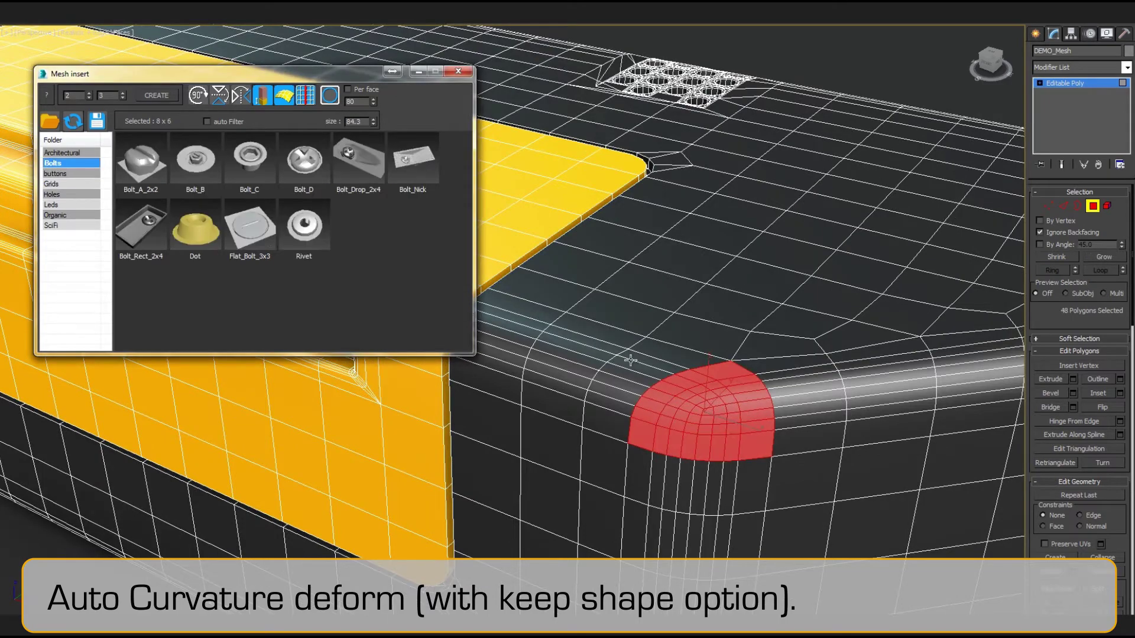
pyautogui.click(249, 158)
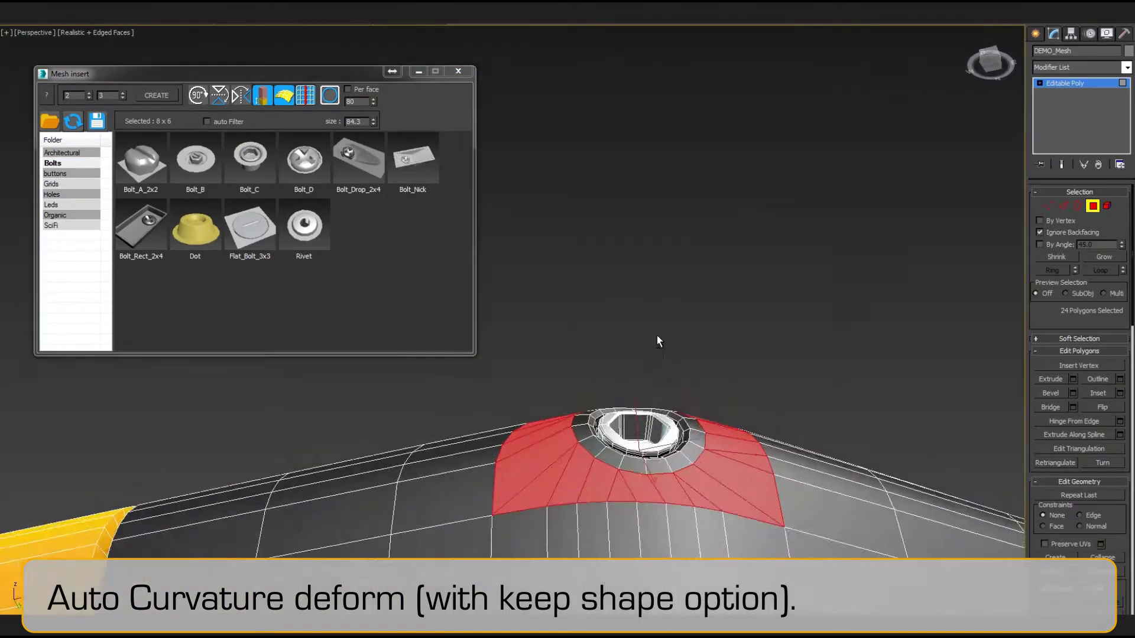
pyautogui.moveTo(658, 335)
pyautogui.keyDown('alt'); pyautogui.mouseDown(button='middle')
pyautogui.moveTo(487, 499)
pyautogui.moveTo(624, 470)
pyautogui.moveTo(726, 479)
pyautogui.mouseUp(button='middle'); pyautogui.keyUp('alt')
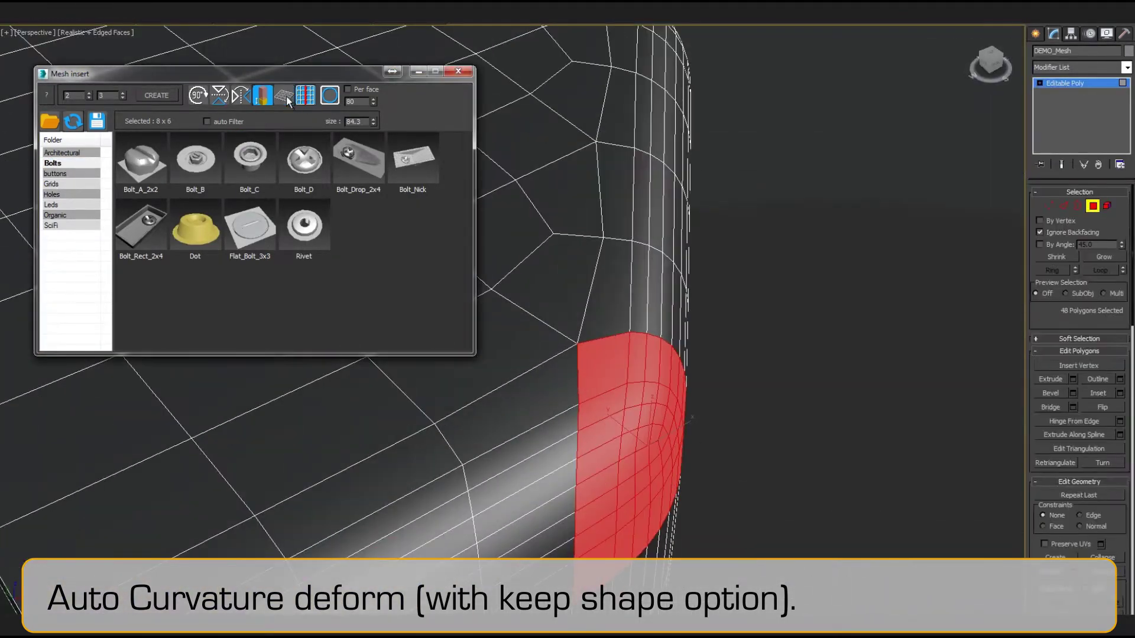
pyautogui.click(260, 169)
pyautogui.moveTo(355, 233)
pyautogui.keyDown('alt'); pyautogui.mouseDown(button='middle')
pyautogui.moveTo(598, 322)
pyautogui.moveTo(433, 420)
pyautogui.moveTo(566, 456)
pyautogui.mouseUp(button='middle'); pyautogui.keyUp('alt')
pyautogui.scroll(-3, 1082, 549)
pyautogui.moveTo(650, 473)
pyautogui.keyDown('alt'); pyautogui.mouseDown(button='middle')
pyautogui.moveTo(832, 443)
pyautogui.moveTo(945, 357)
pyautogui.moveTo(917, 398)
pyautogui.mouseUp(button='middle'); pyautogui.keyUp('alt')
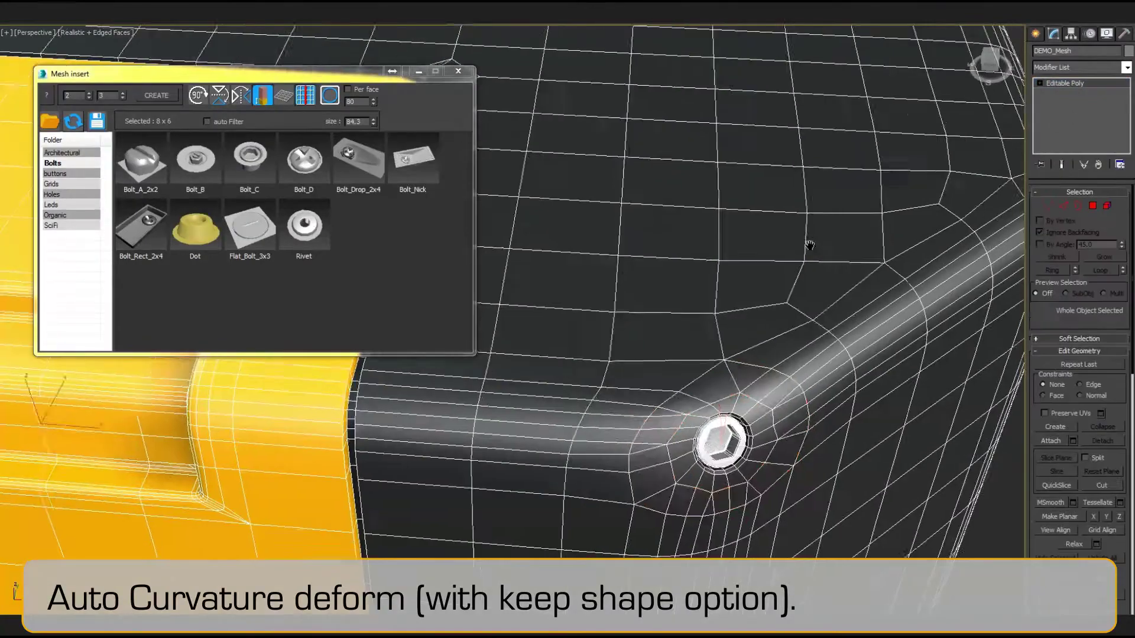
pyautogui.keyDown('alt'); pyautogui.moveTo(806, 246); pyautogui.dragTo(719, 354, button='middle'); pyautogui.keyUp('alt')
pyautogui.press('F4')
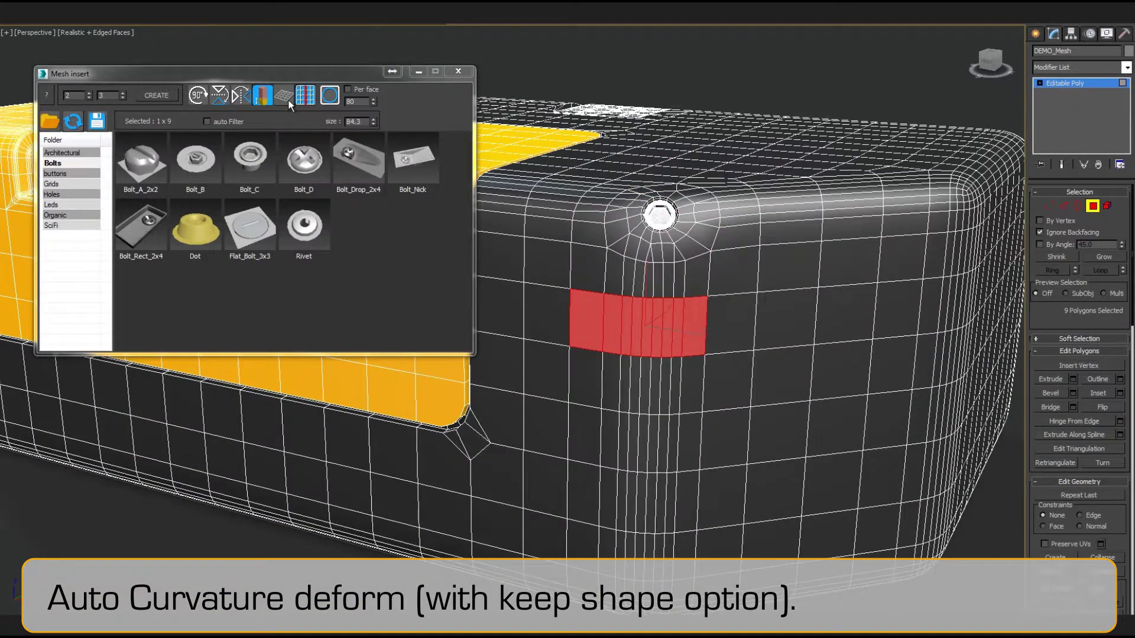
# Enable auto curvature and insert two Bolt_Nick bolts into the side strips.
pyautogui.click(287, 99)
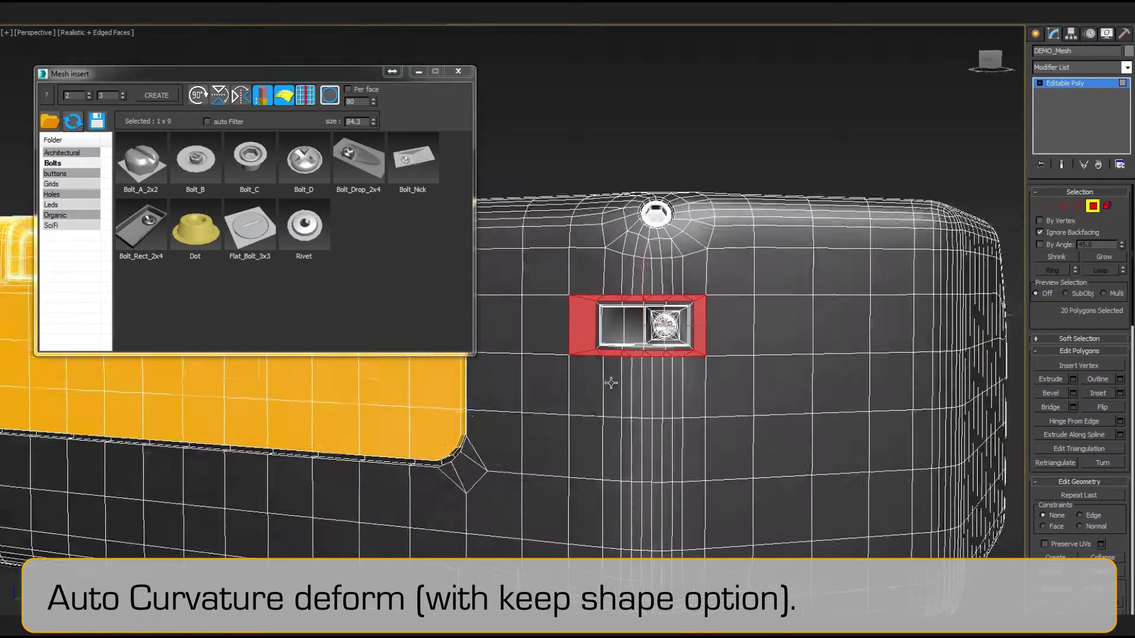
pyautogui.keyDown('alt'); pyautogui.moveTo(591, 413); pyautogui.dragTo(686, 461, button='middle'); pyautogui.keyUp('alt')
pyautogui.hotkey('ctrl', 'z')
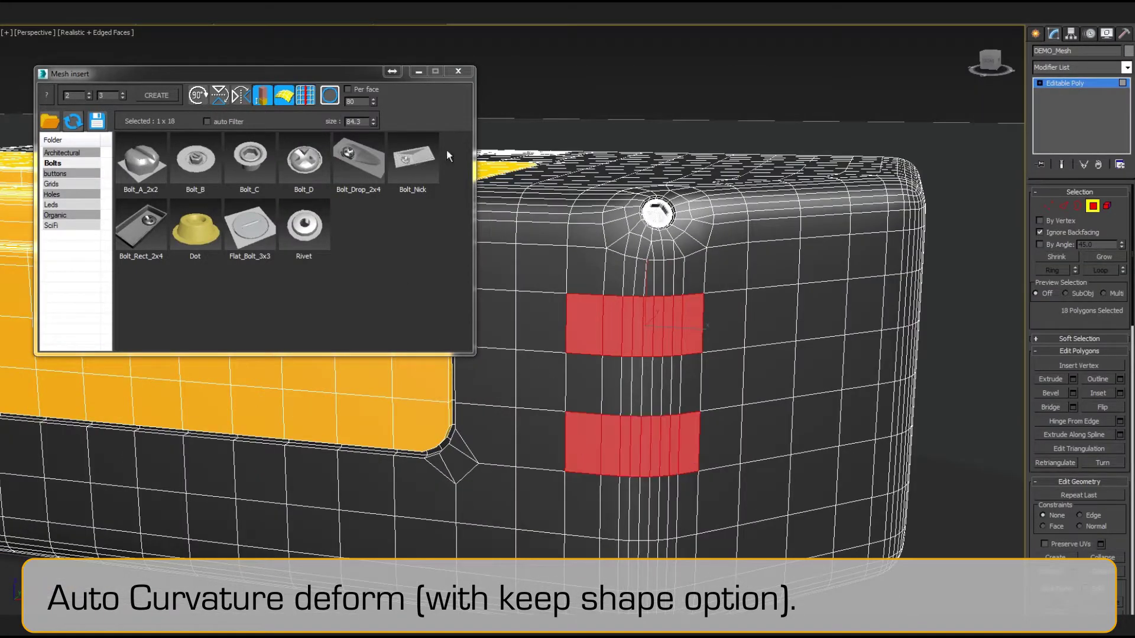
pyautogui.click(412, 169)
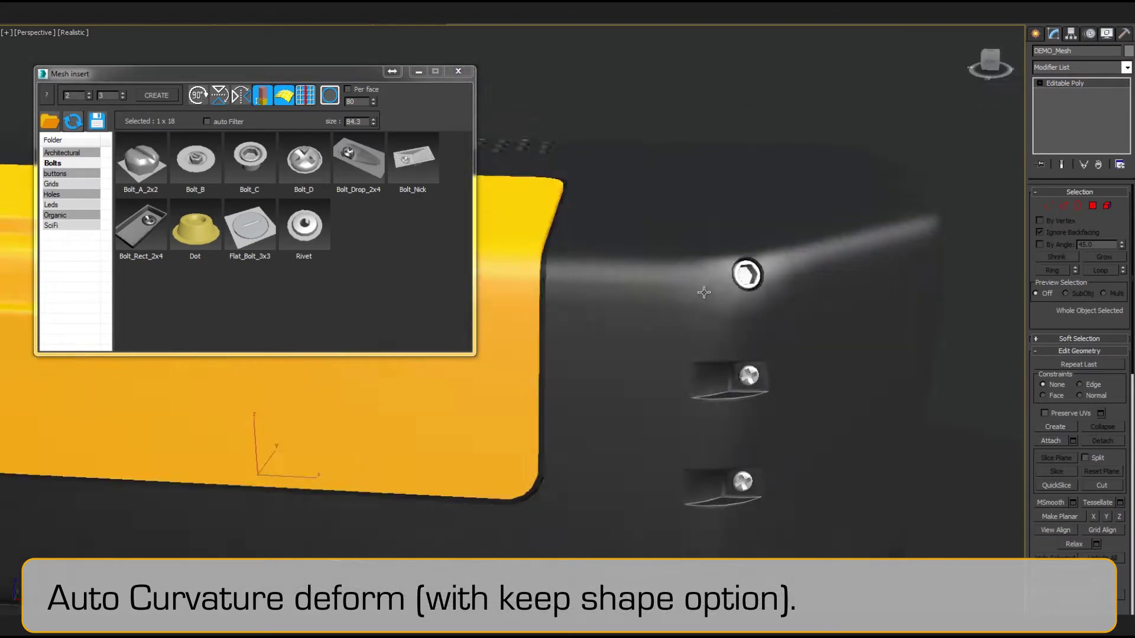
pyautogui.scroll(-3, 704, 292)
pyautogui.moveTo(668, 278)
pyautogui.keyDown('alt'); pyautogui.mouseDown(button='middle')
pyautogui.moveTo(674, 337)
pyautogui.moveTo(657, 337)
pyautogui.moveTo(727, 343)
pyautogui.mouseUp(button='middle'); pyautogui.keyUp('alt')
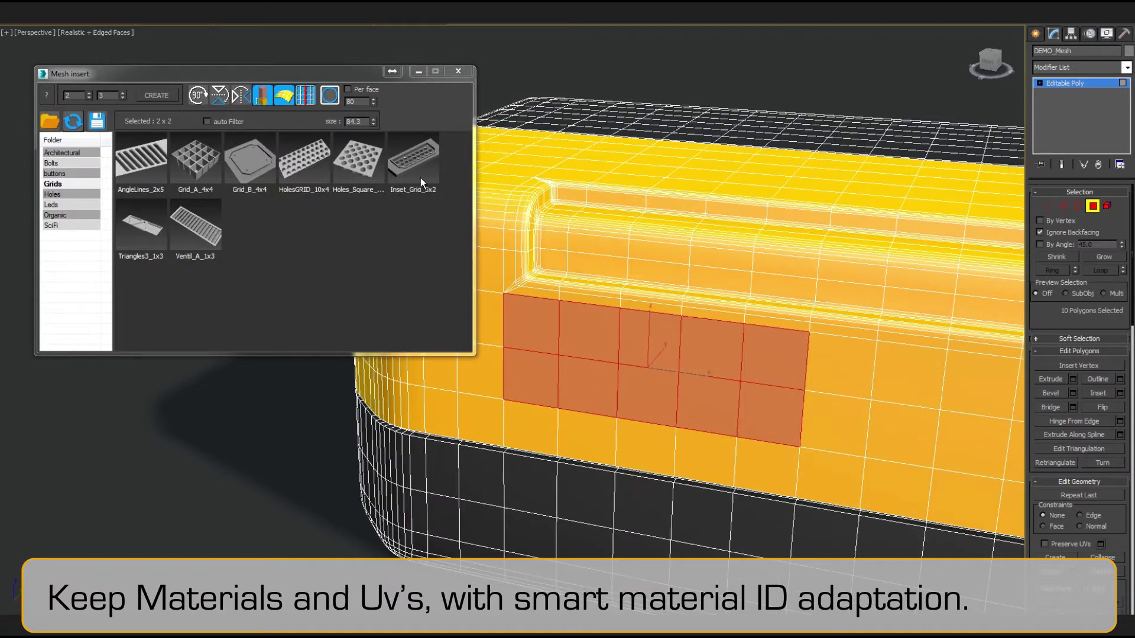
# Insert an Inset_Grid_5x2 vent into the selected polygons.
pyautogui.click(410, 168)
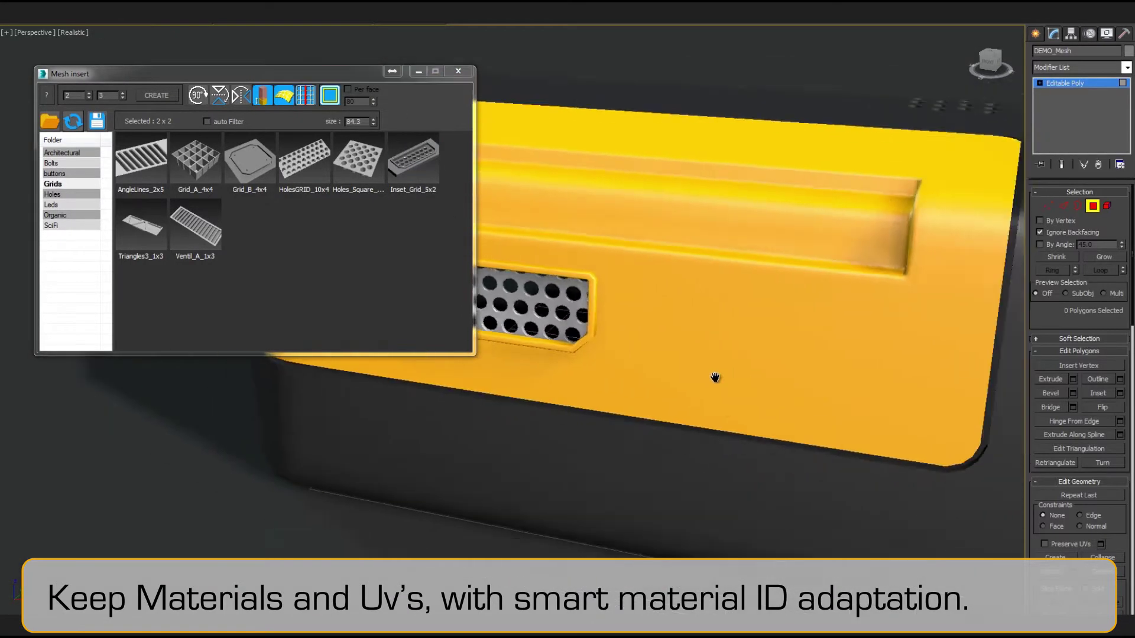
pyautogui.moveTo(716, 377)
pyautogui.mouseDown(button='middle')
pyautogui.moveTo(694, 401)
pyautogui.moveTo(532, 393)
pyautogui.mouseUp(button='middle')
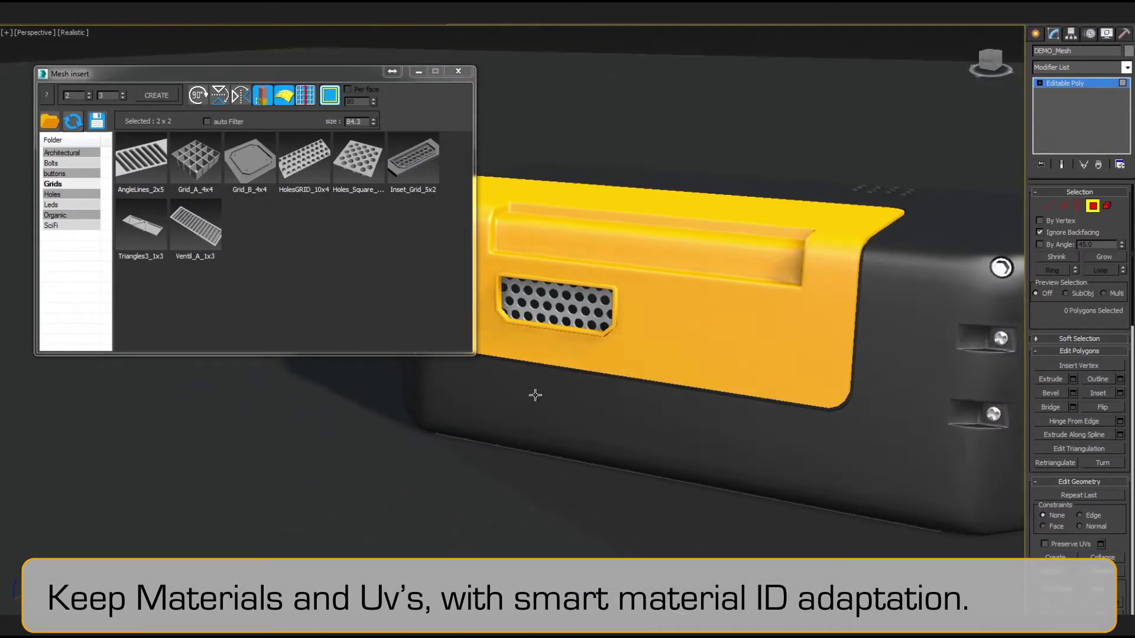
pyautogui.scroll(3, 538, 390)
pyautogui.press('F4')
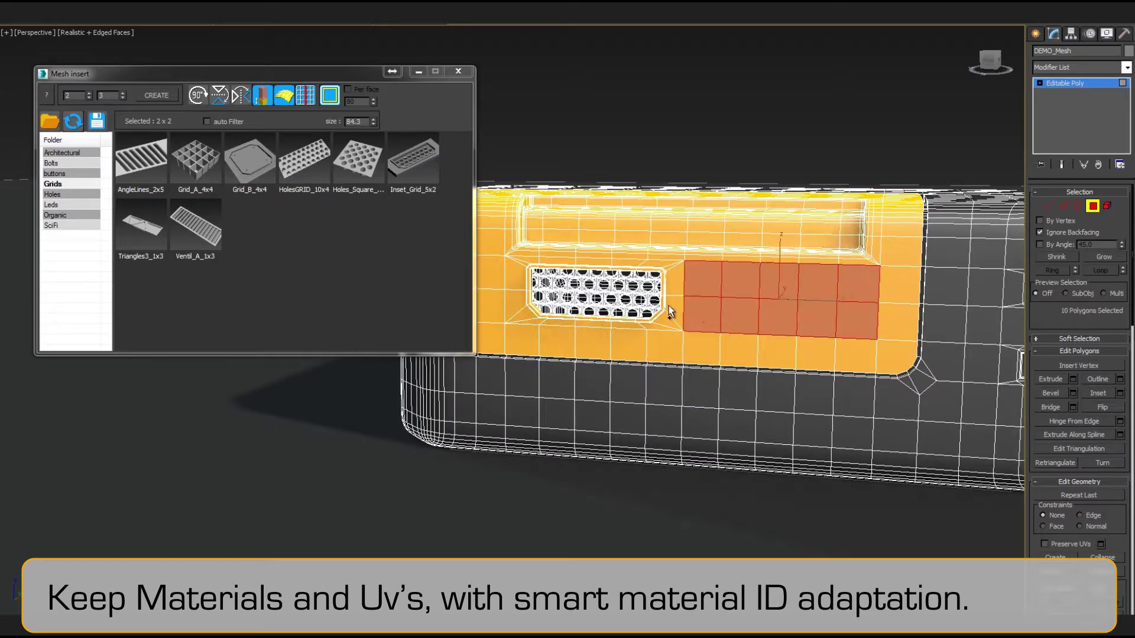
# Fill three more polygon patches below and beside the yellow panel with holes grids.
pyautogui.click(415, 156)
pyautogui.press('F4')
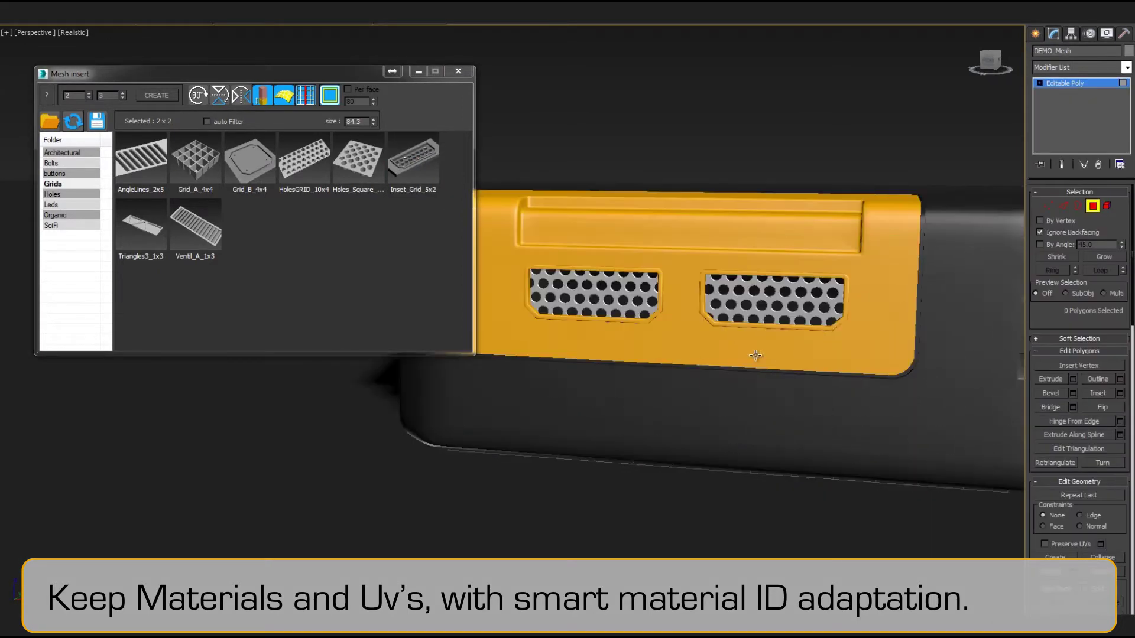
pyautogui.press('F4')
pyautogui.click(594, 389)
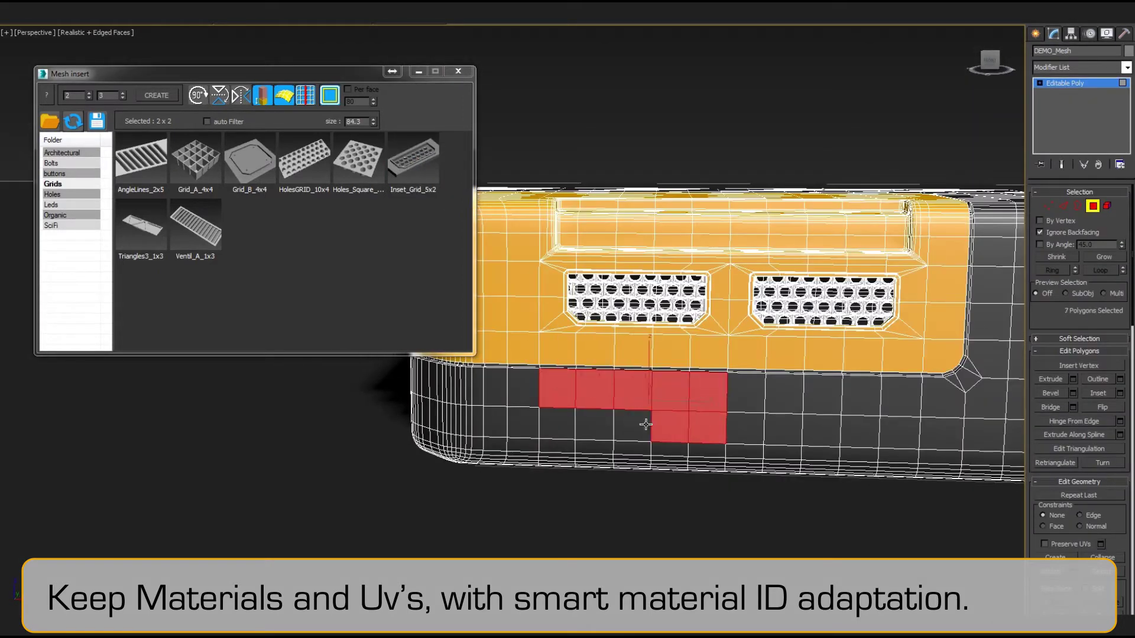
pyautogui.click(420, 156)
pyautogui.click(747, 393)
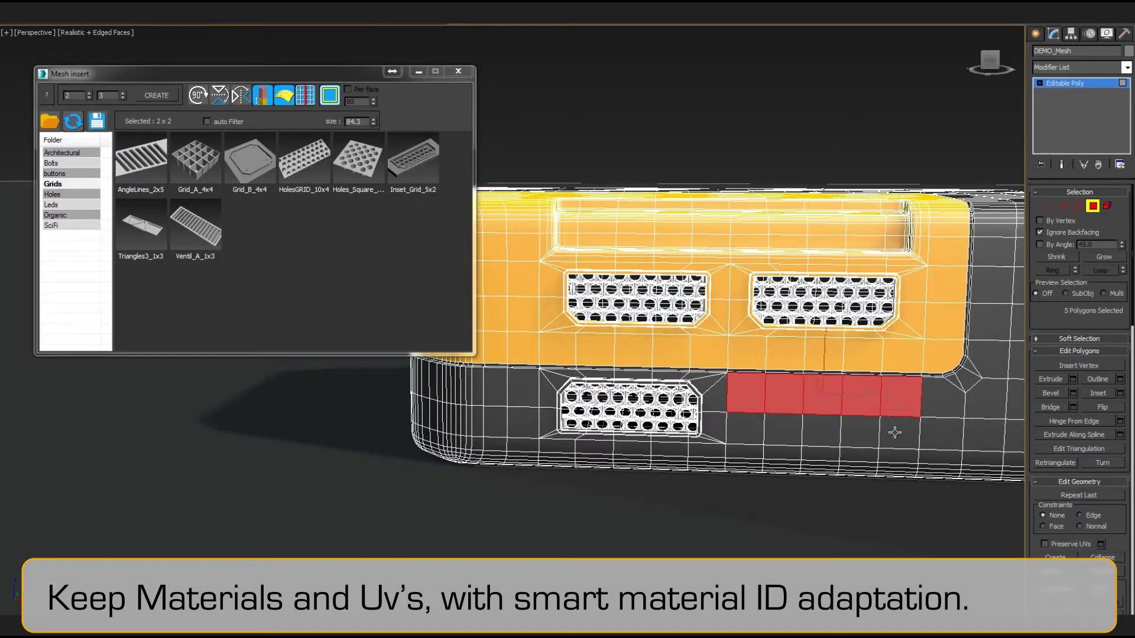
pyautogui.click(415, 157)
pyautogui.press('F4')
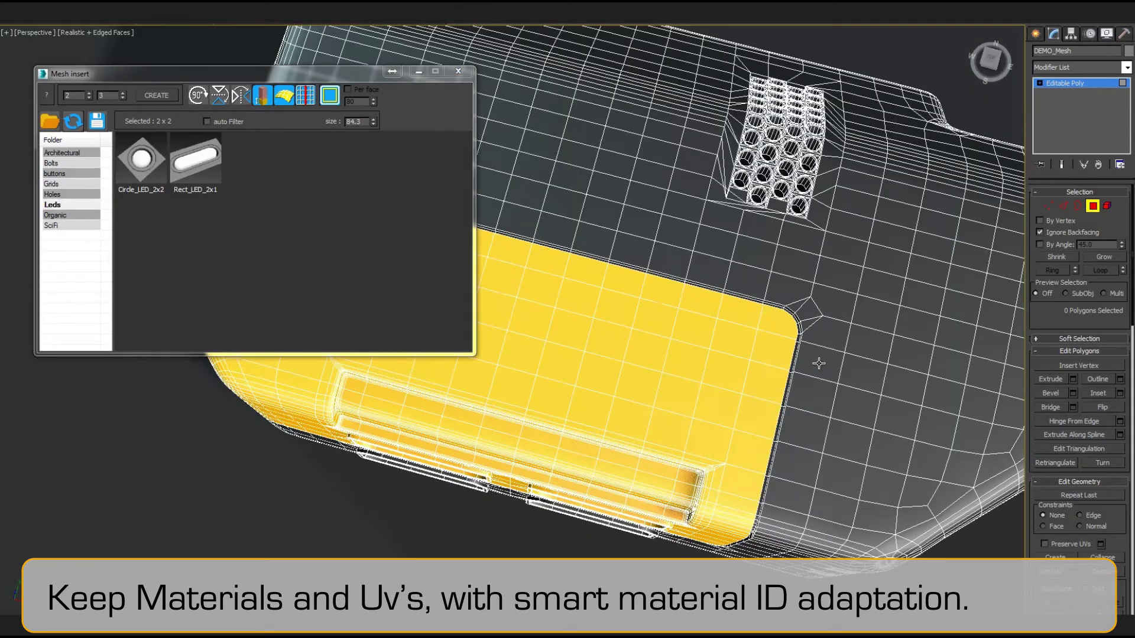
# Add a circle LED and a Rect_LED_2x1 beside the yellow panel, then list SciFi assets.
pyautogui.click(141, 159)
pyautogui.press('F4')
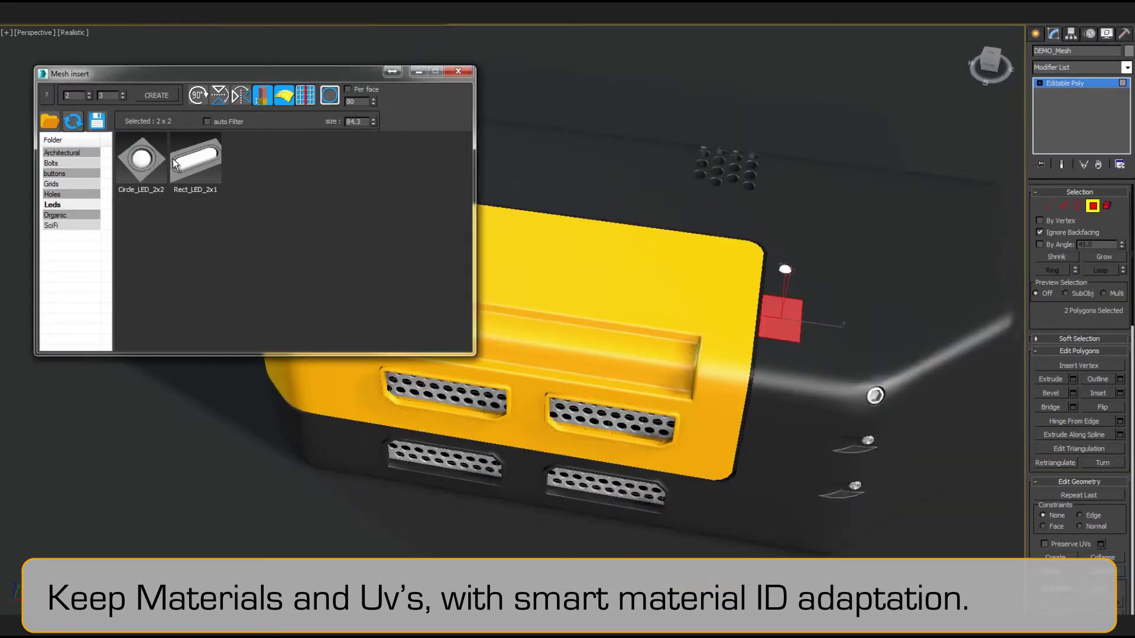
pyautogui.click(192, 165)
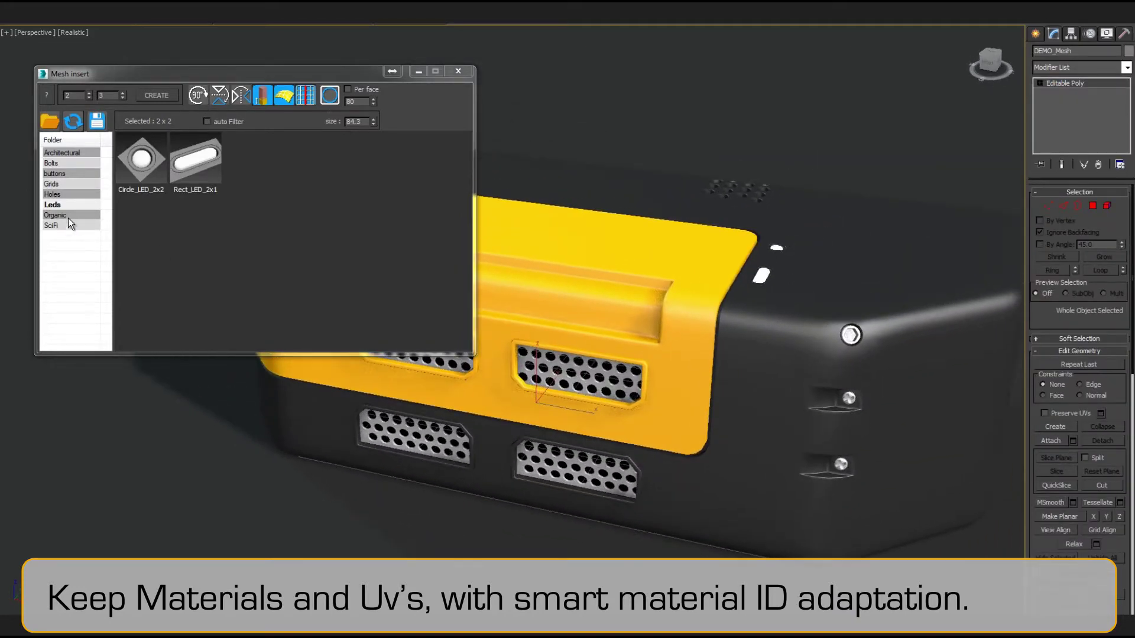
pyautogui.click(52, 225)
pyautogui.keyDown('alt'); pyautogui.moveTo(697, 350); pyautogui.dragTo(760, 316, button='middle'); pyautogui.keyUp('alt')
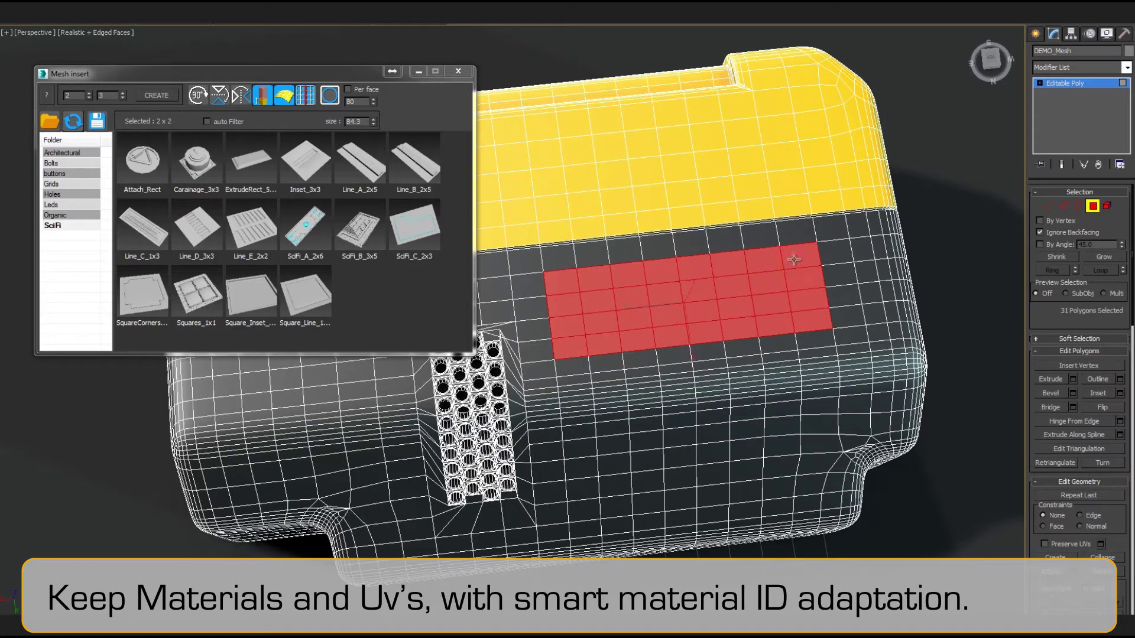
# Insert the SciFi_A_2x6 panel and flip the triangular emblem on the black side.
pyautogui.click(311, 240)
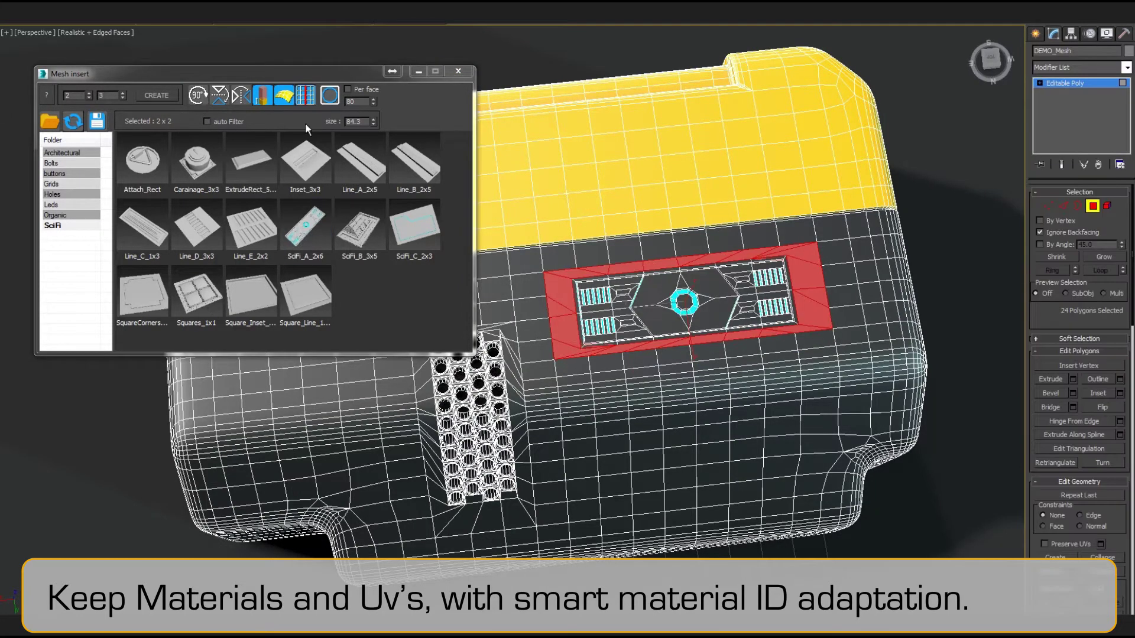
pyautogui.press('F4')
pyautogui.moveTo(1026, 230)
pyautogui.keyDown('alt'); pyautogui.mouseDown(button='middle')
pyautogui.moveTo(823, 253)
pyautogui.moveTo(962, 494)
pyautogui.moveTo(988, 324)
pyautogui.moveTo(950, 525)
pyautogui.mouseUp(button='middle'); pyautogui.keyUp('alt')
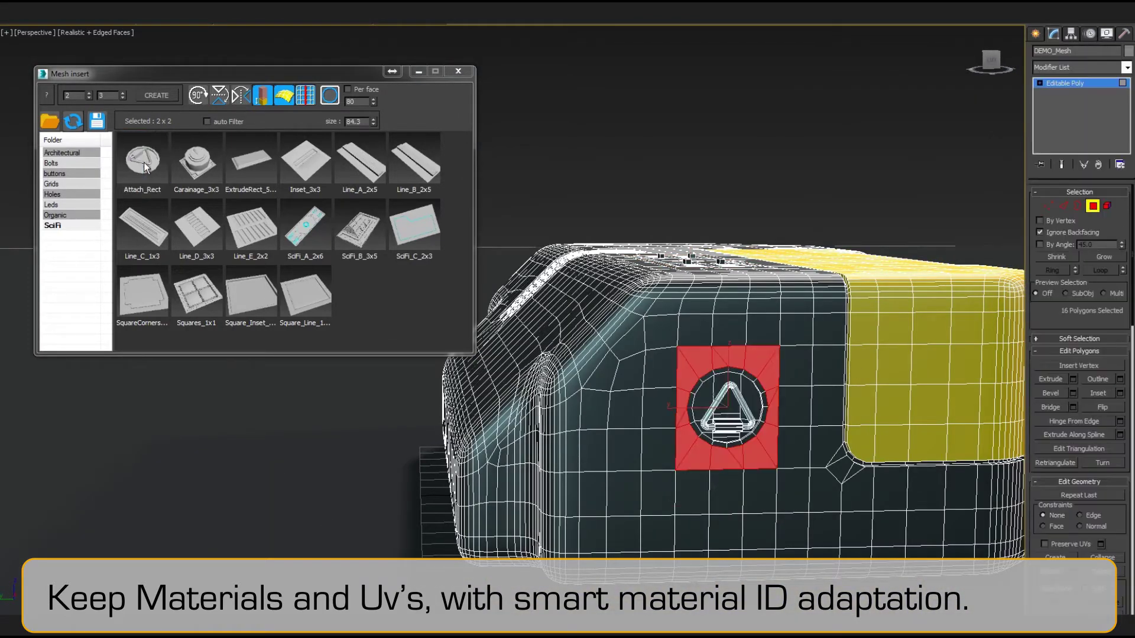
pyautogui.click(199, 95)
pyautogui.press('F4')
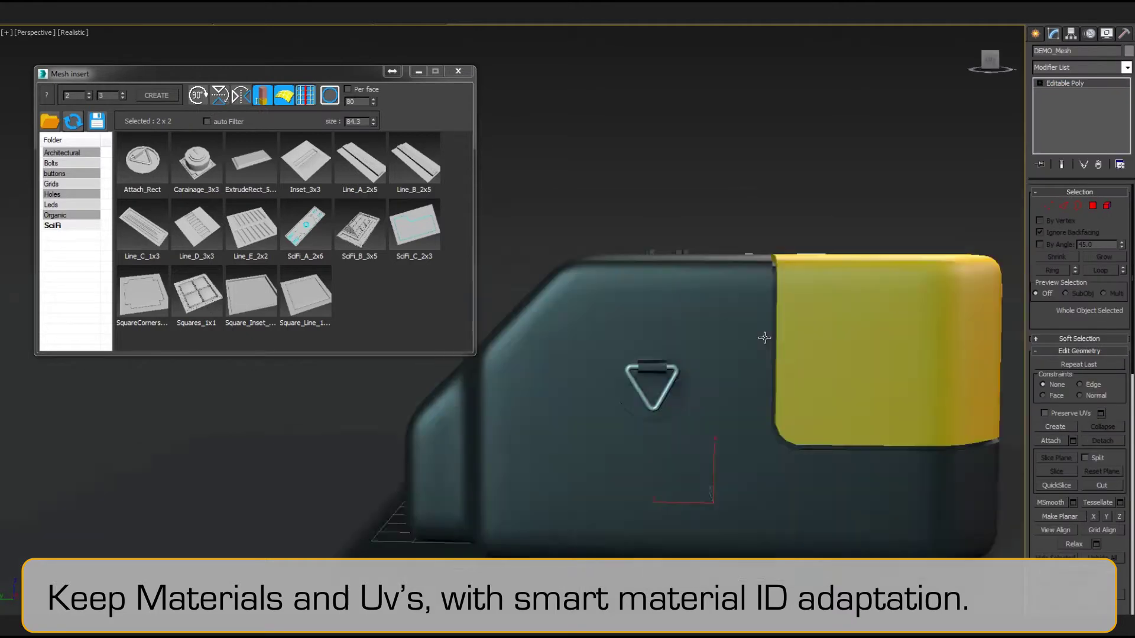
pyautogui.scroll(-5, 798, 348)
pyautogui.moveTo(799, 347)
pyautogui.keyDown('alt'); pyautogui.mouseDown(button='middle')
pyautogui.moveTo(801, 392)
pyautogui.moveTo(762, 402)
pyautogui.moveTo(524, 376)
pyautogui.mouseUp(button='middle'); pyautogui.keyUp('alt')
# Box-select a 2x3 face patch and insert the red Button_A_2x3 rocker button.
pyautogui.click(63, 184)
pyautogui.press('F4')
pyautogui.press('4')
pyautogui.scroll(3, 851, 347)
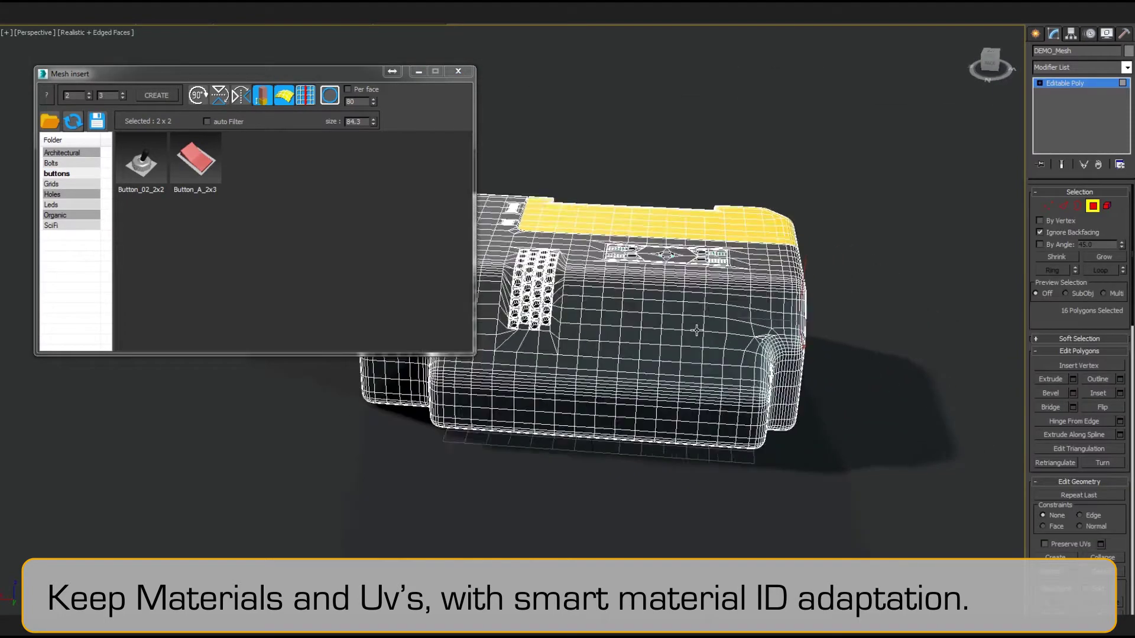
pyautogui.scroll(3, 699, 321)
pyautogui.moveTo(655, 382); pyautogui.dragTo(654, 383)
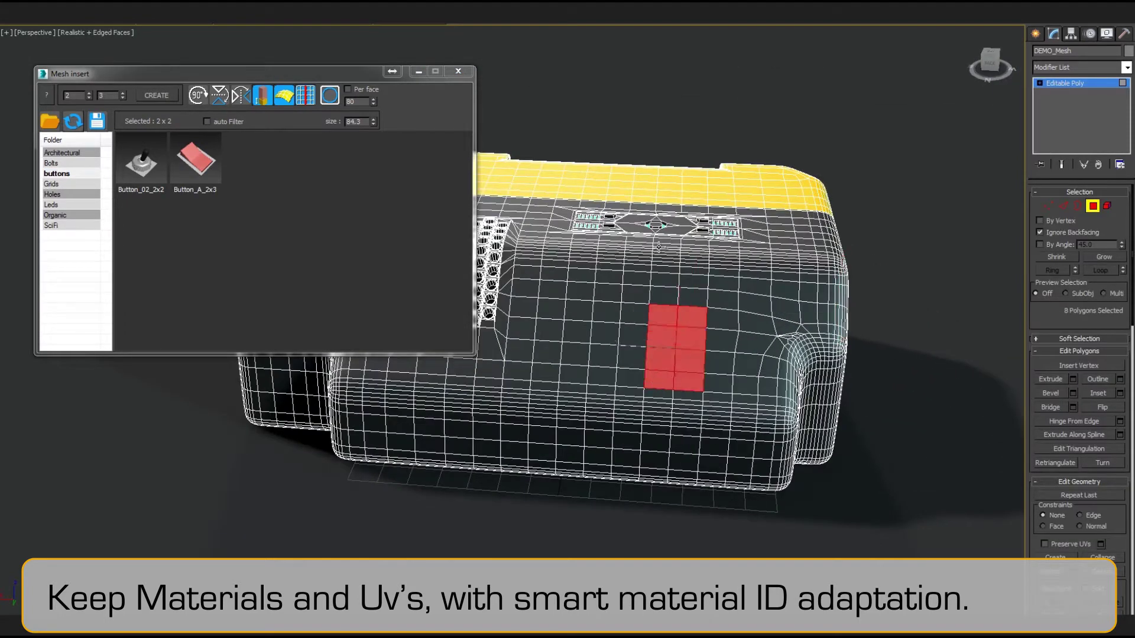
pyautogui.click(195, 165)
pyautogui.click(197, 98)
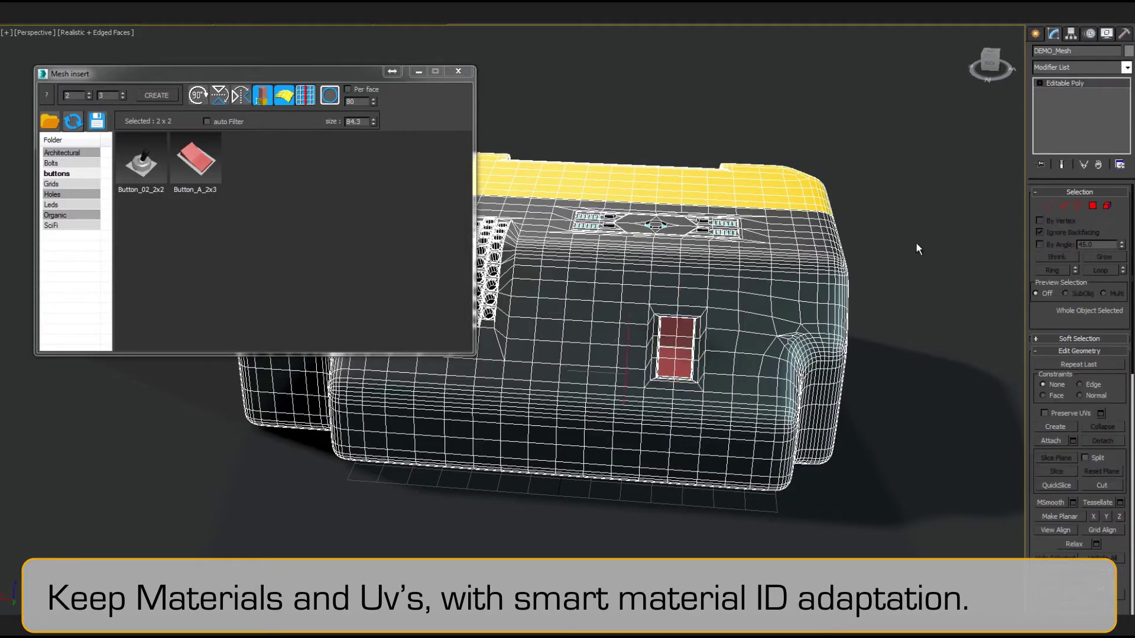
pyautogui.press('F4')
pyautogui.scroll(6, 828, 305)
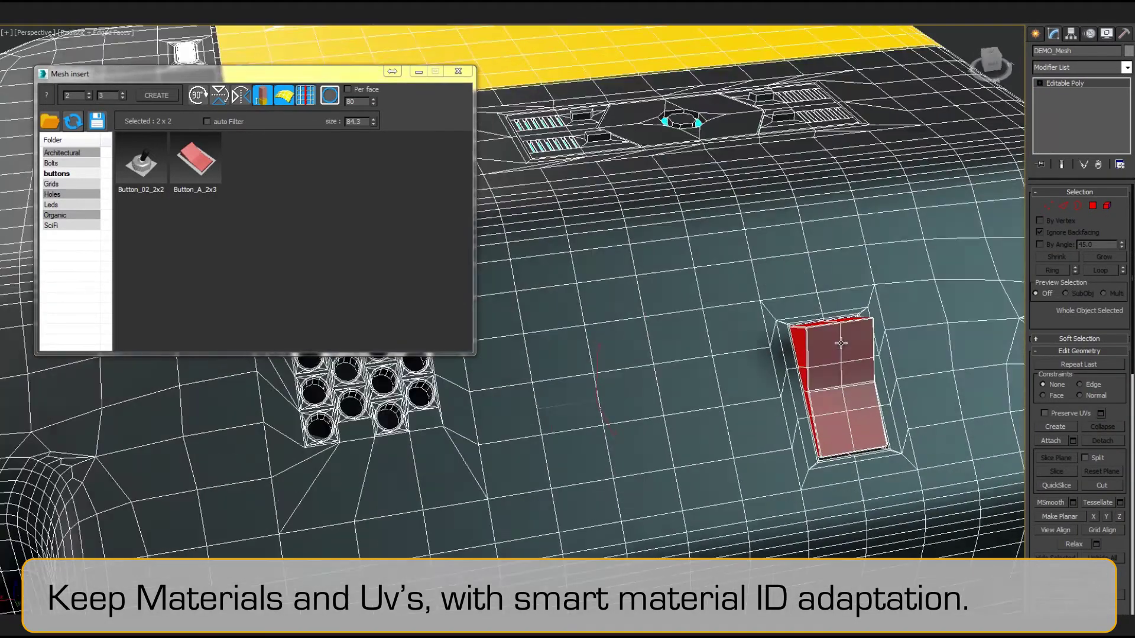
pyautogui.keyDown('alt'); pyautogui.moveTo(828, 306); pyautogui.dragTo(842, 342, button='middle'); pyautogui.keyUp('alt')
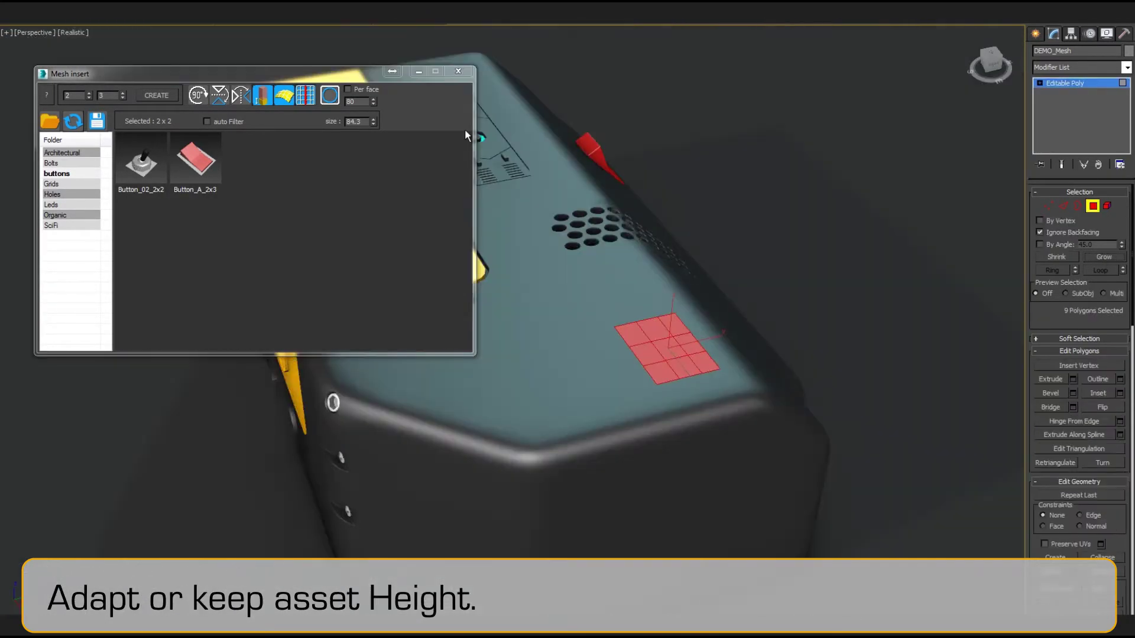
# Insert two Carainage_3x3 knobs side by side on the top face, then exit Polygon mode.
pyautogui.click(73, 225)
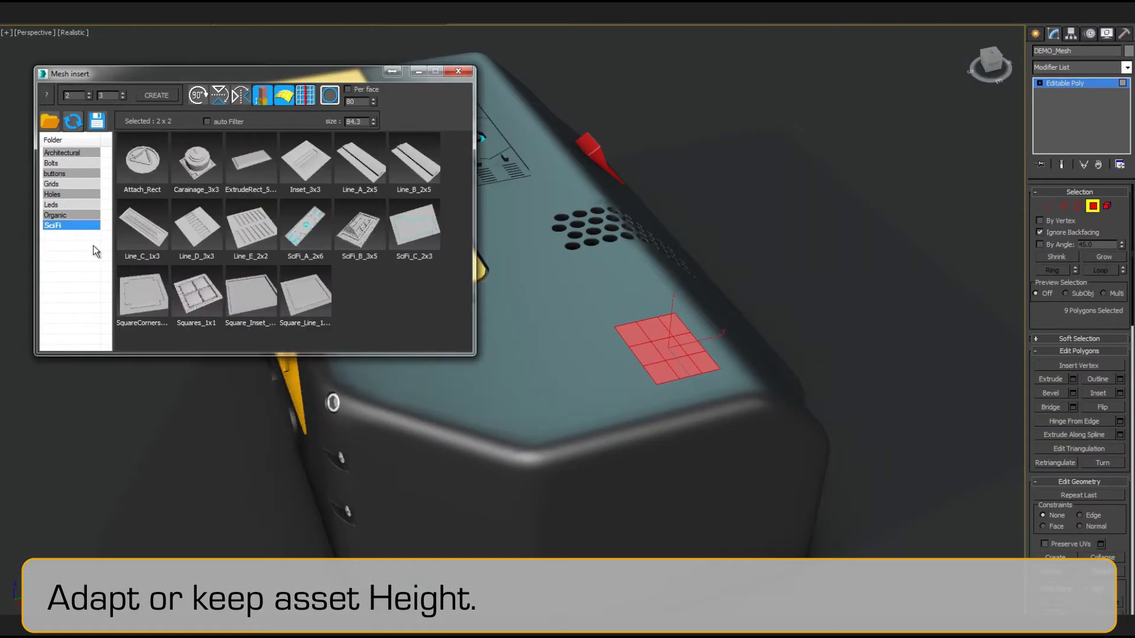
pyautogui.click(193, 173)
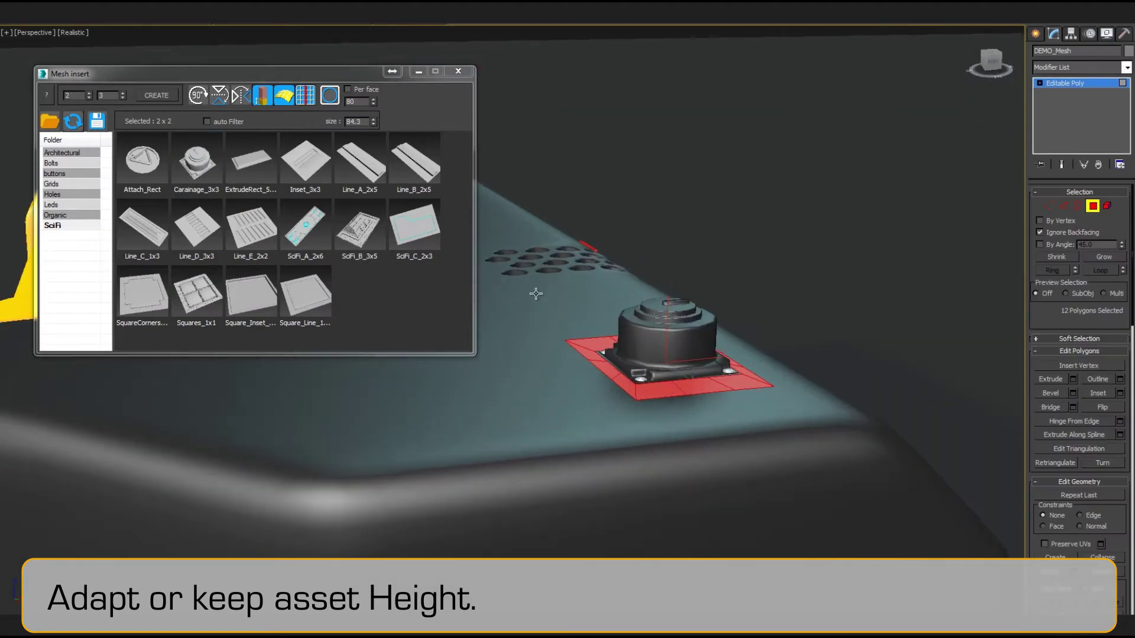
pyautogui.moveTo(680, 296)
pyautogui.keyDown('alt'); pyautogui.mouseDown(button='middle')
pyautogui.moveTo(727, 286)
pyautogui.moveTo(608, 357)
pyautogui.mouseUp(button='middle'); pyautogui.keyUp('alt')
pyautogui.press('F4')
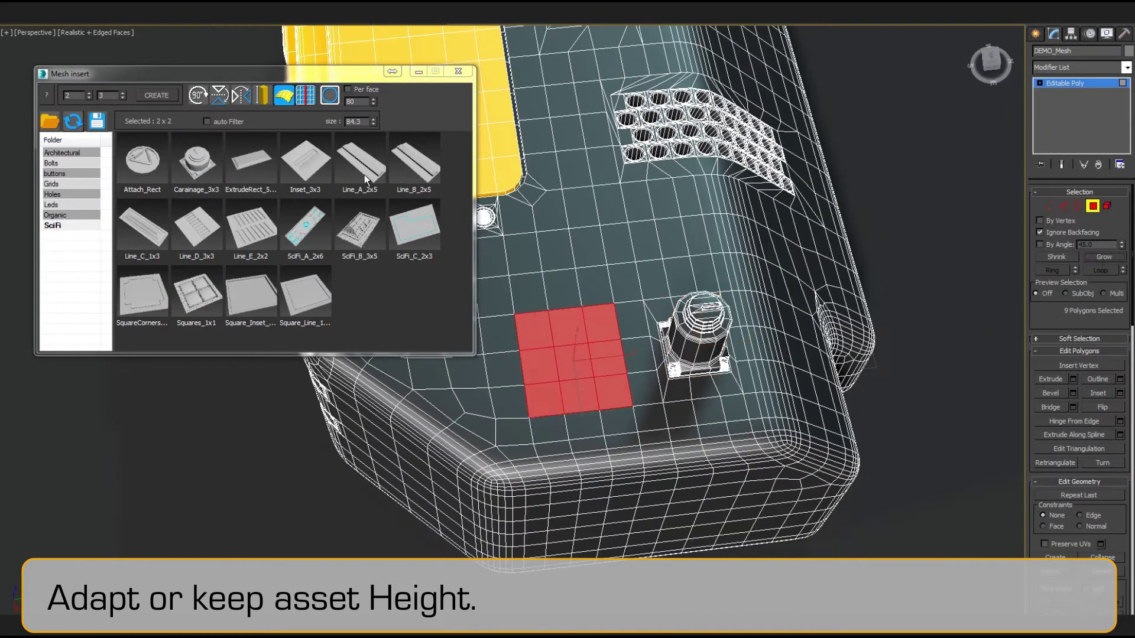
pyautogui.click(201, 169)
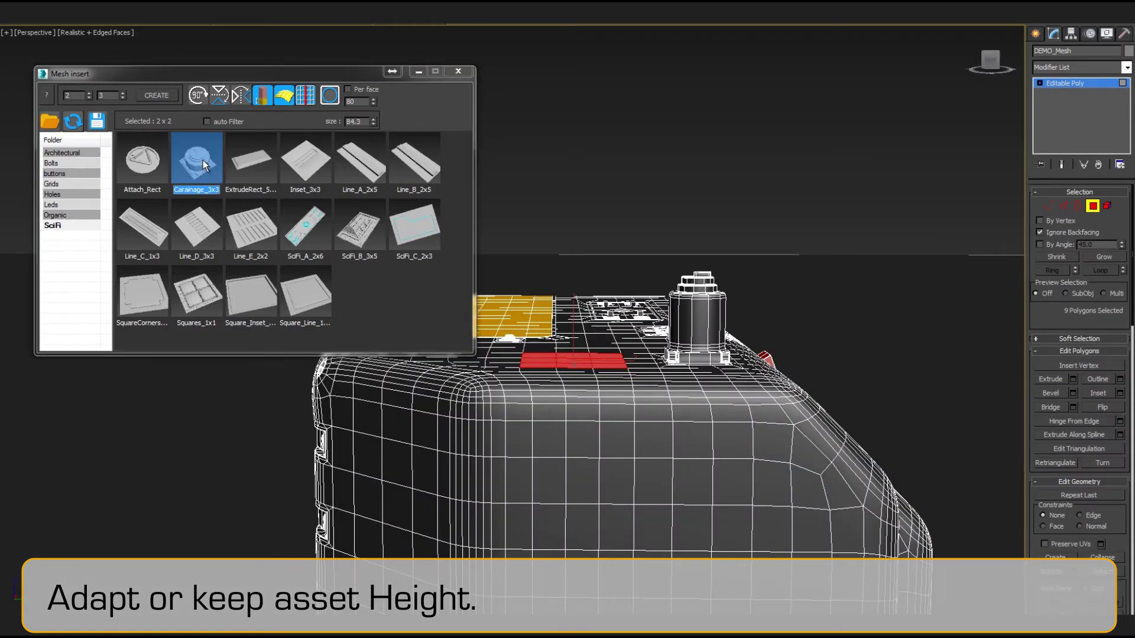
pyautogui.click(203, 160)
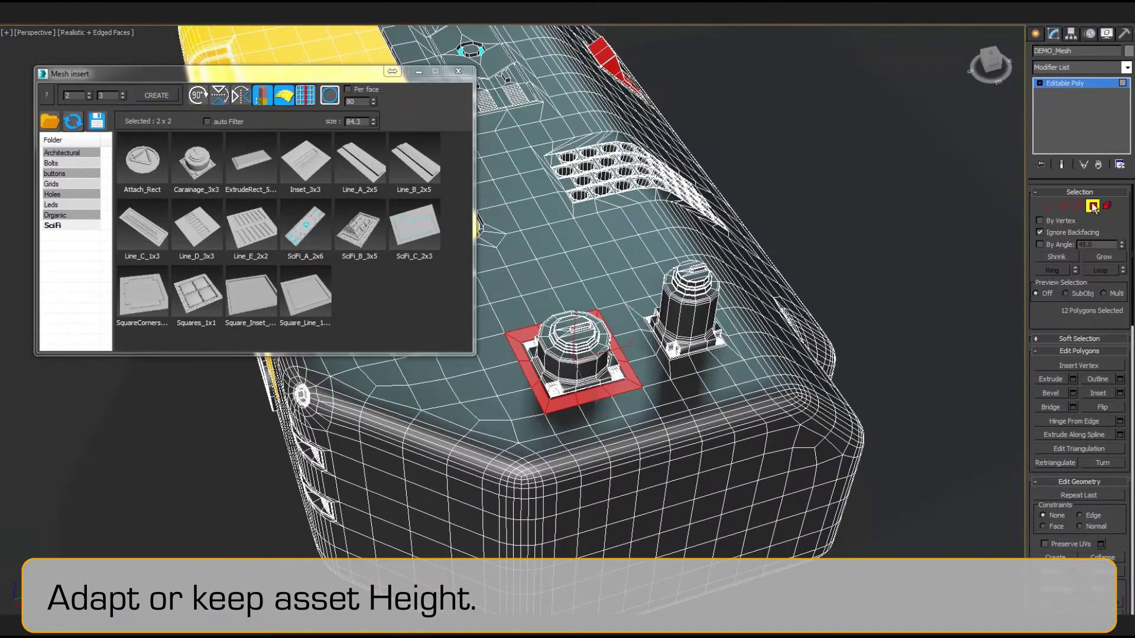
pyautogui.click(1094, 207)
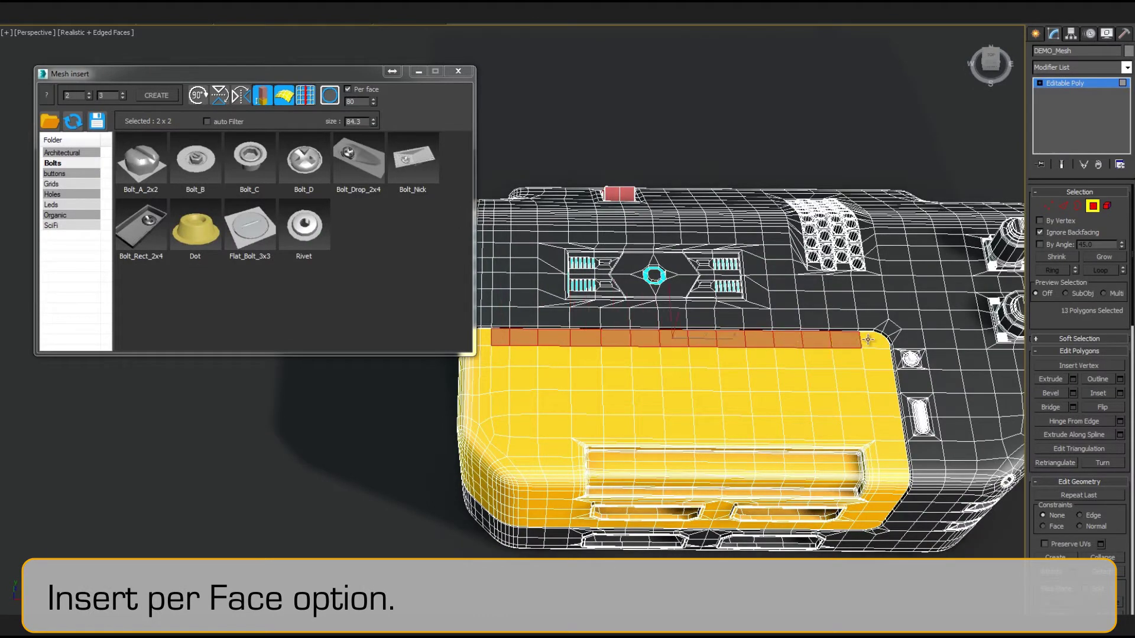
# Add Rivet bolts along the yellow panel's edge and Holes_Square grids in three end clusters.
pyautogui.click(308, 223)
pyautogui.click(1093, 205)
pyautogui.press('F4')
pyautogui.keyDown('alt'); pyautogui.moveTo(938, 192); pyautogui.dragTo(791, 201, button='middle'); pyautogui.keyUp('alt')
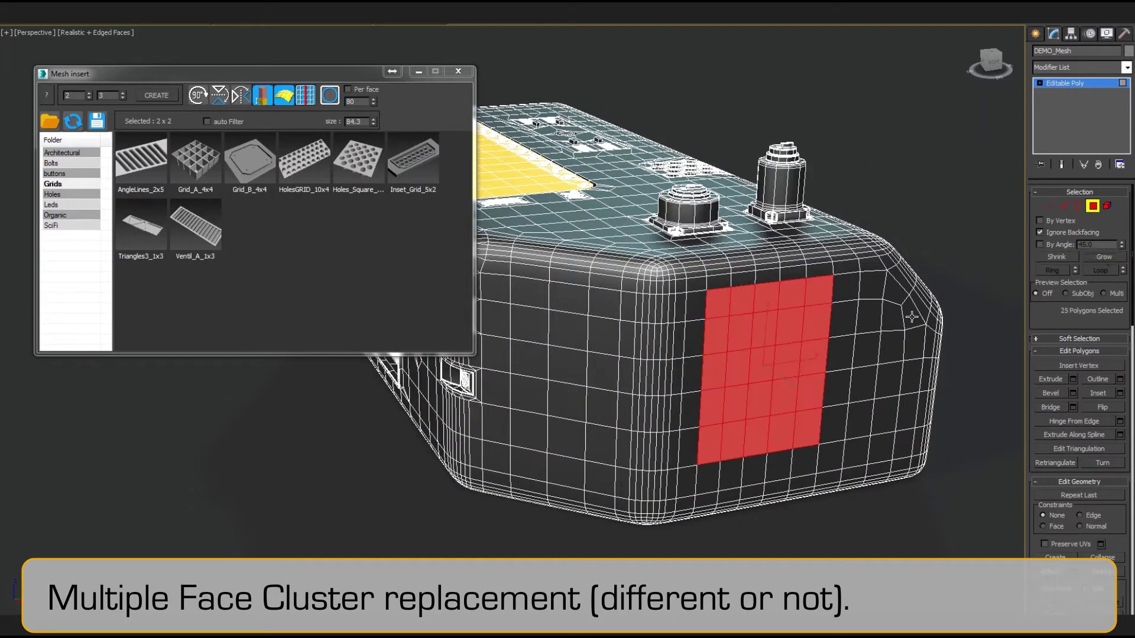
pyautogui.keyDown('alt'); pyautogui.moveTo(912, 318); pyautogui.dragTo(893, 390, button='middle'); pyautogui.keyUp('alt')
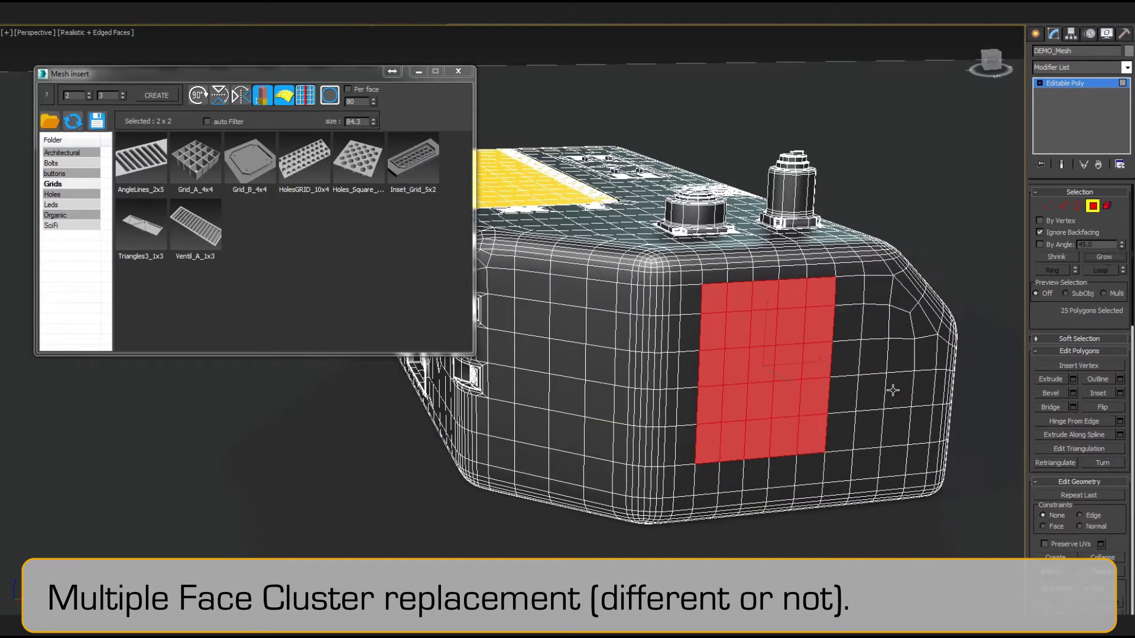
pyautogui.click(360, 171)
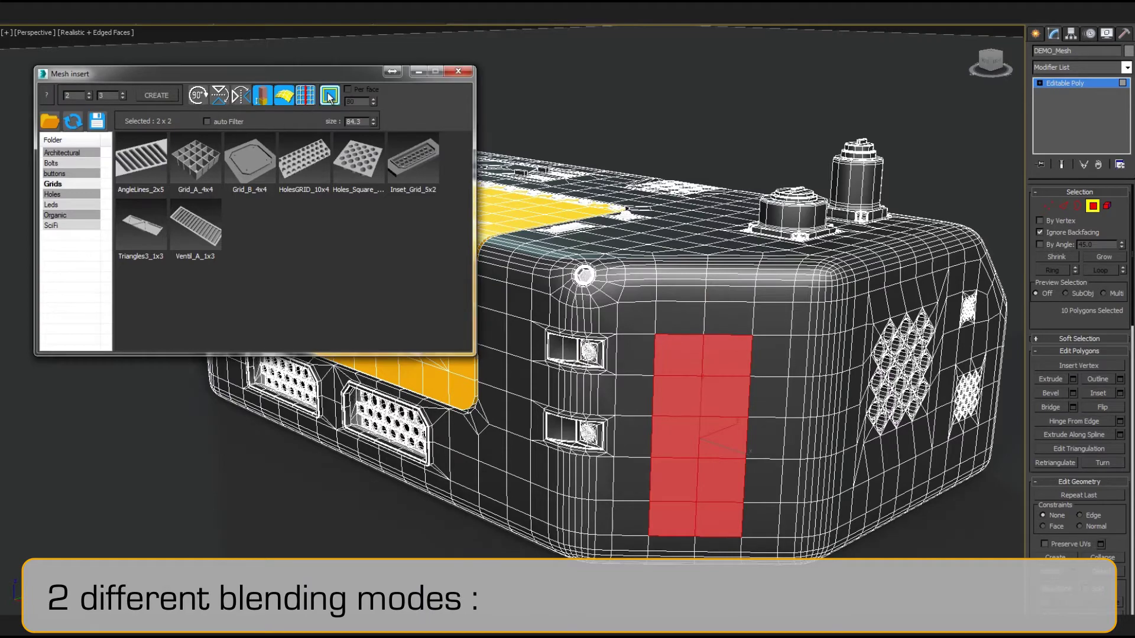
# Replace the tall end-face strip with an AngleLines_2x5 louver vent.
pyautogui.click(142, 159)
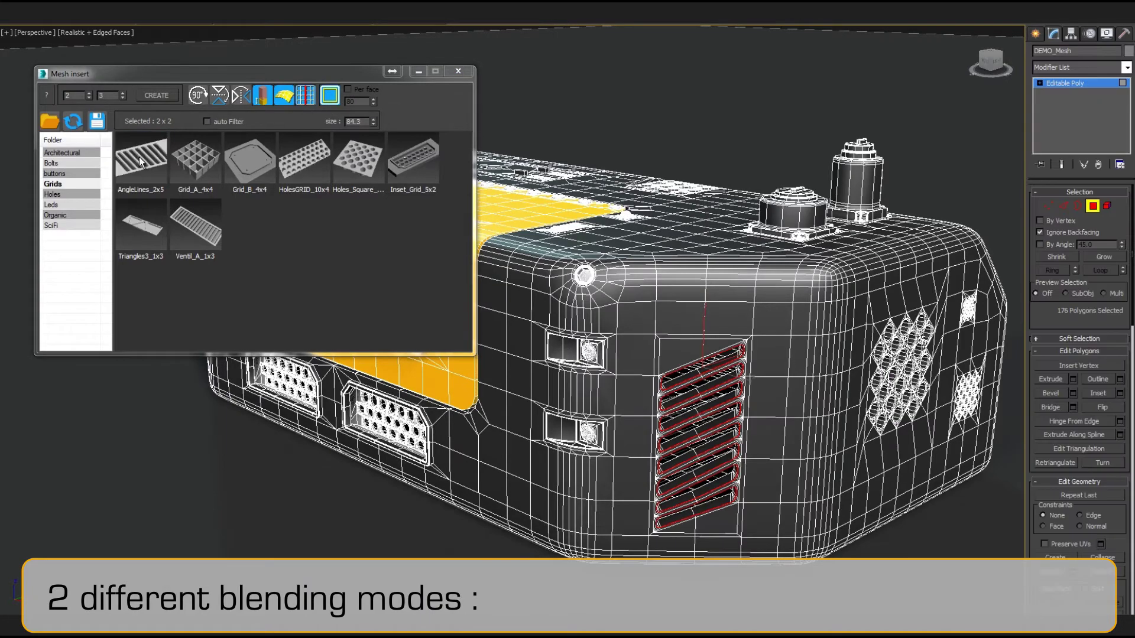
pyautogui.click(1093, 208)
pyautogui.press('F4')
pyautogui.keyDown('alt'); pyautogui.moveTo(739, 307); pyautogui.dragTo(781, 316, button='middle'); pyautogui.keyUp('alt')
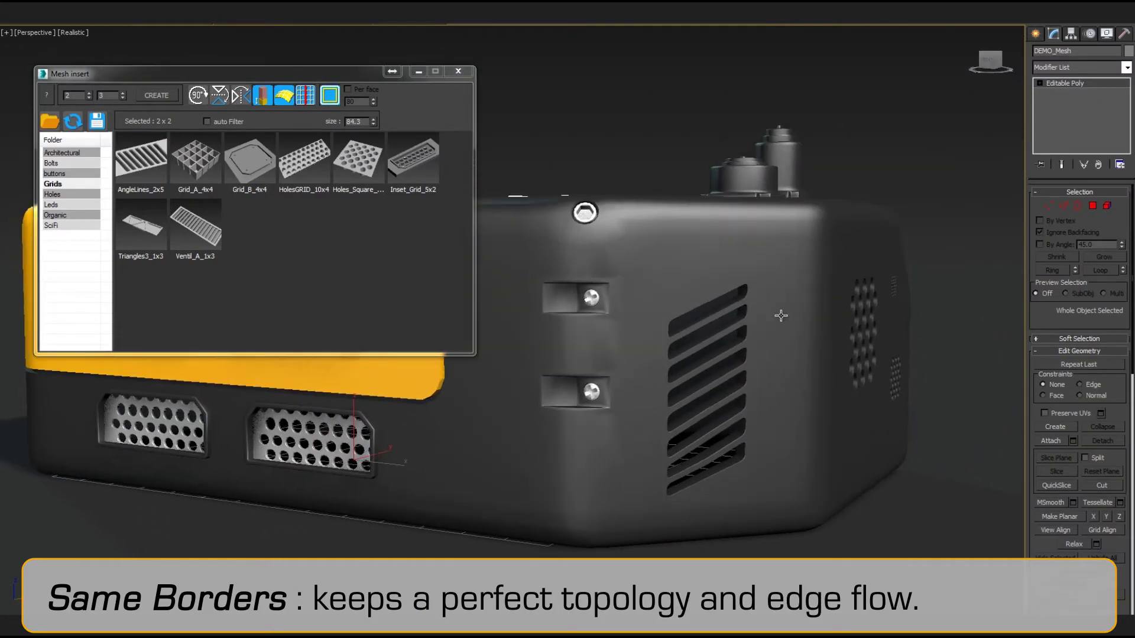
pyautogui.press('F4')
pyautogui.scroll(3, 781, 316)
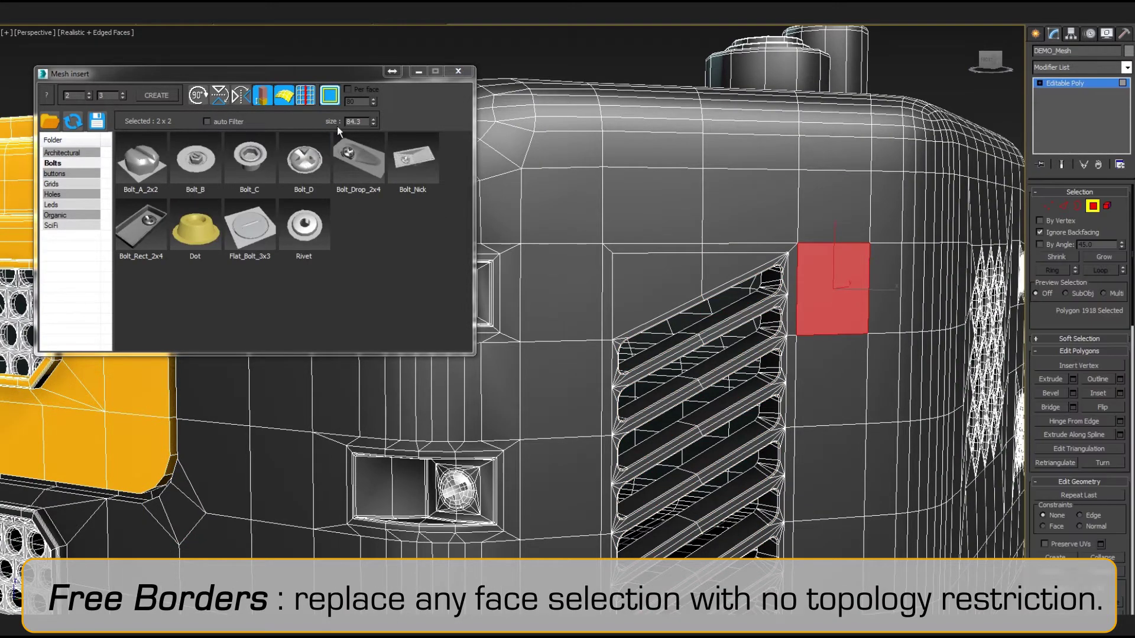
# Insert three Bolt_D bolts on the faces beside the vent.
pyautogui.click(306, 166)
pyautogui.keyDown('alt'); pyautogui.moveTo(841, 467); pyautogui.dragTo(818, 444, button='middle'); pyautogui.keyUp('alt')
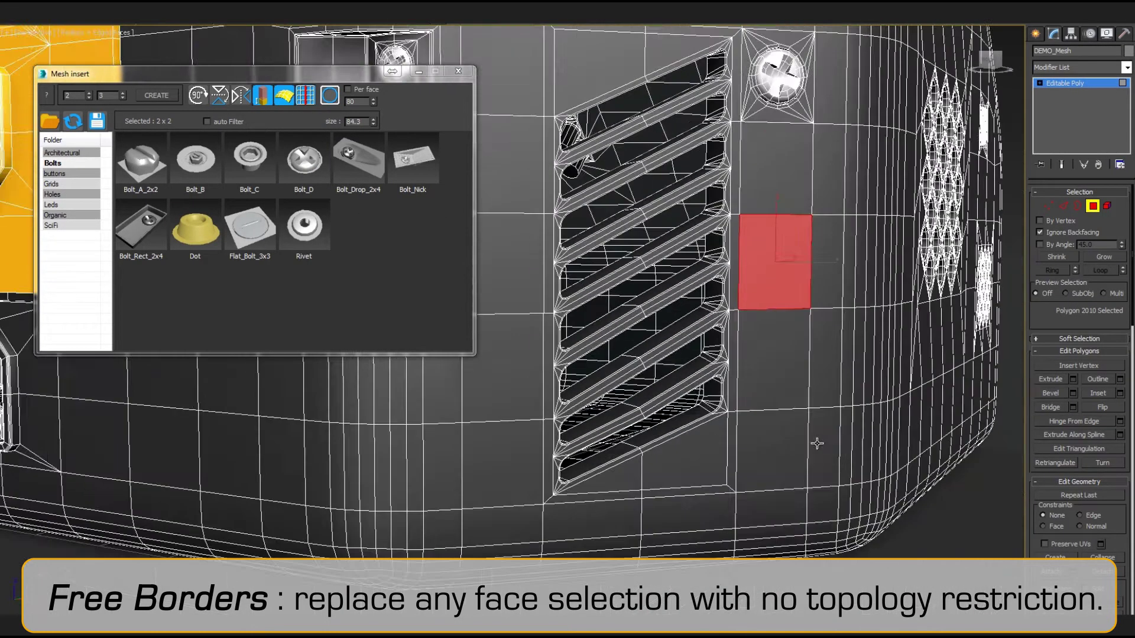
pyautogui.click(304, 164)
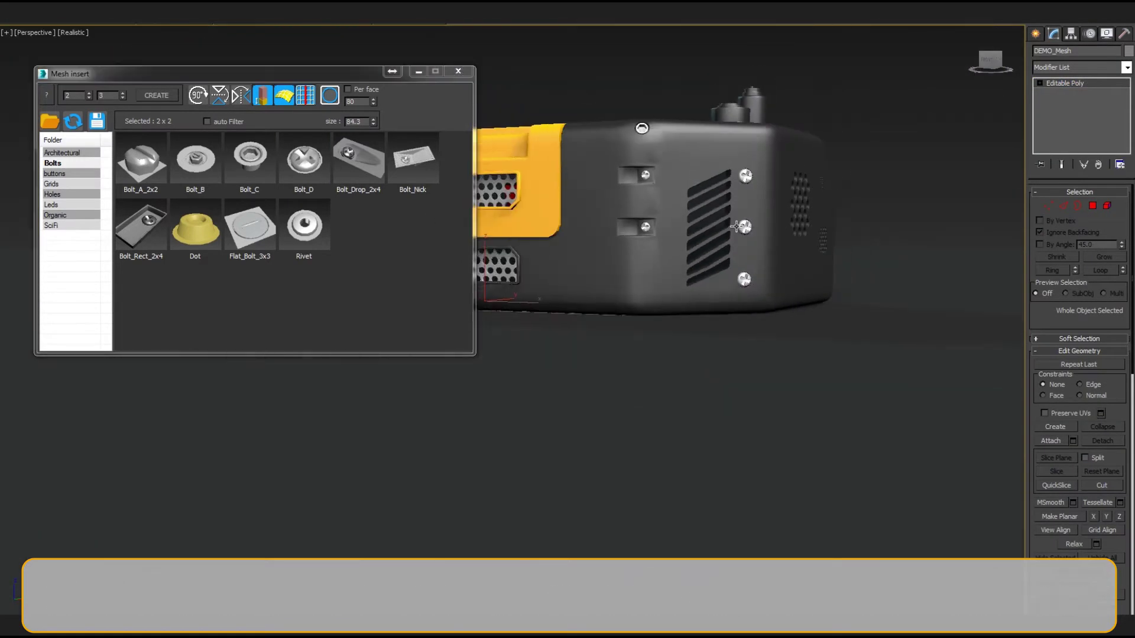
# Insert the Button_02_2x2 knob into the four red faces.
pyautogui.keyDown('alt'); pyautogui.moveTo(671, 250); pyautogui.dragTo(586, 303, button='middle'); pyautogui.keyUp('alt')
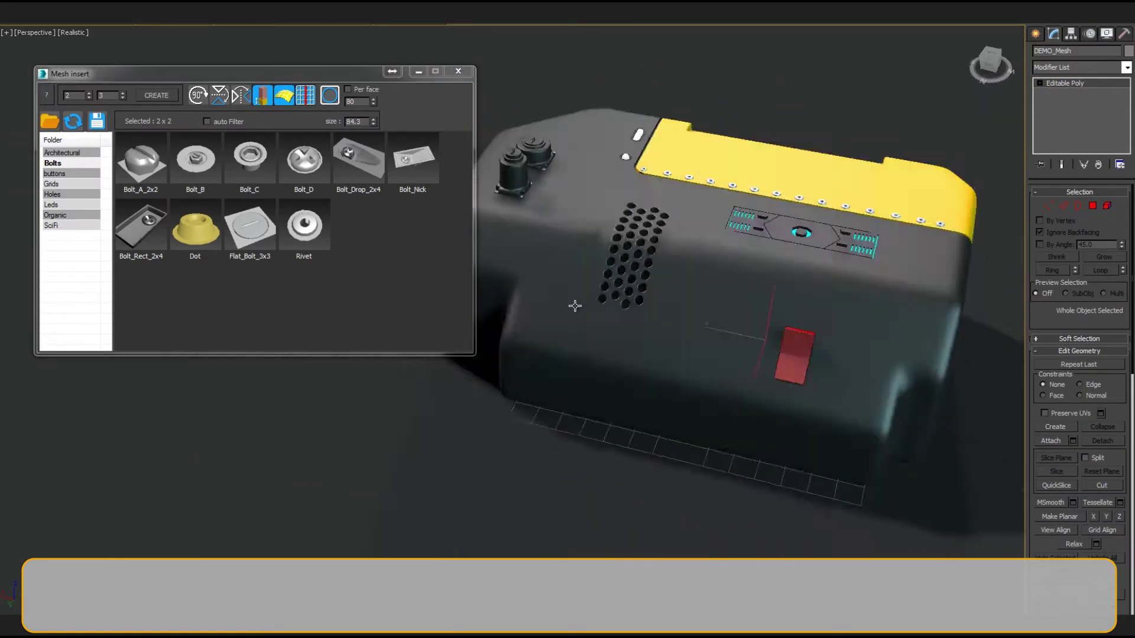
pyautogui.scroll(2, 735, 317)
pyautogui.scroll(4, 735, 317)
pyautogui.click(56, 173)
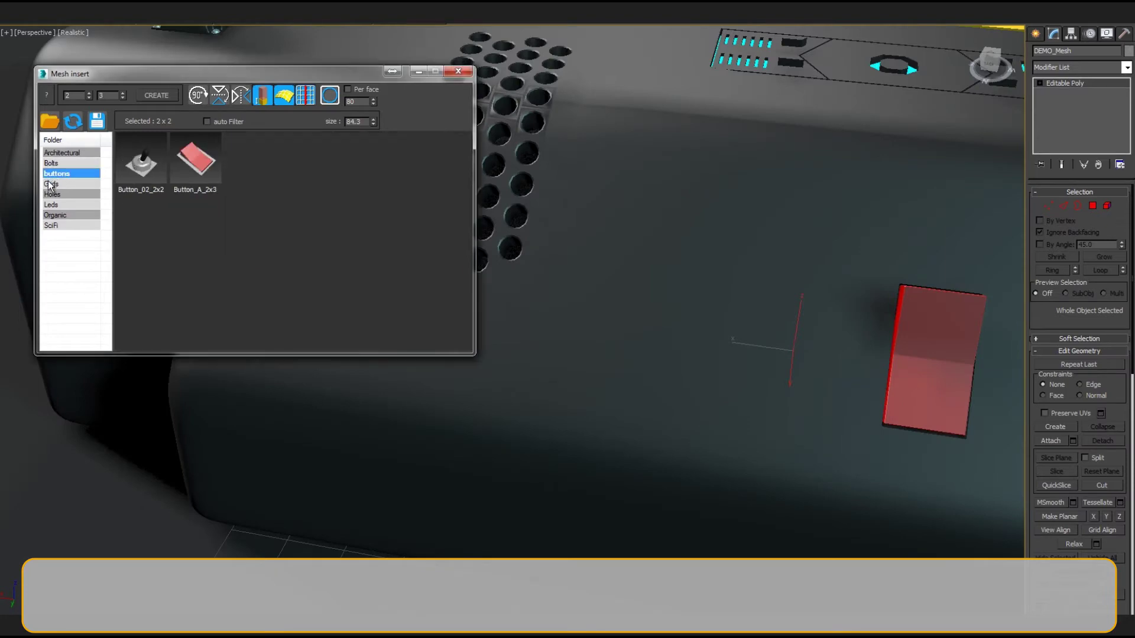
pyautogui.click(1078, 206)
pyautogui.press('F4')
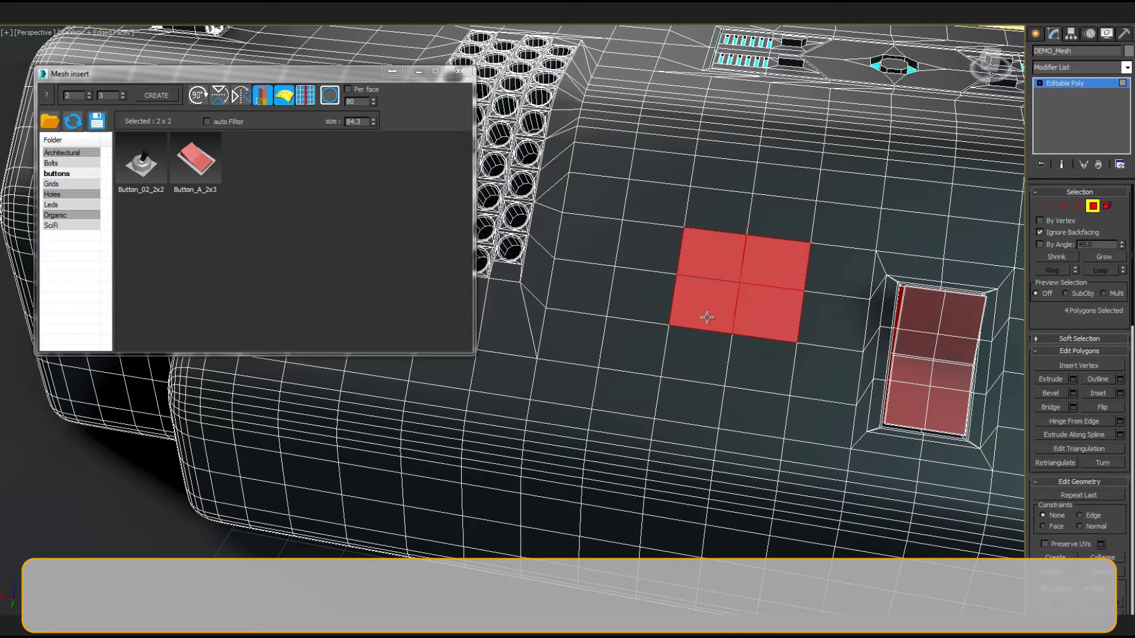
pyautogui.click(149, 177)
# Rotate the knob twice by 90° and mirror it until it stands upright.
pyautogui.scroll(5, 745, 272)
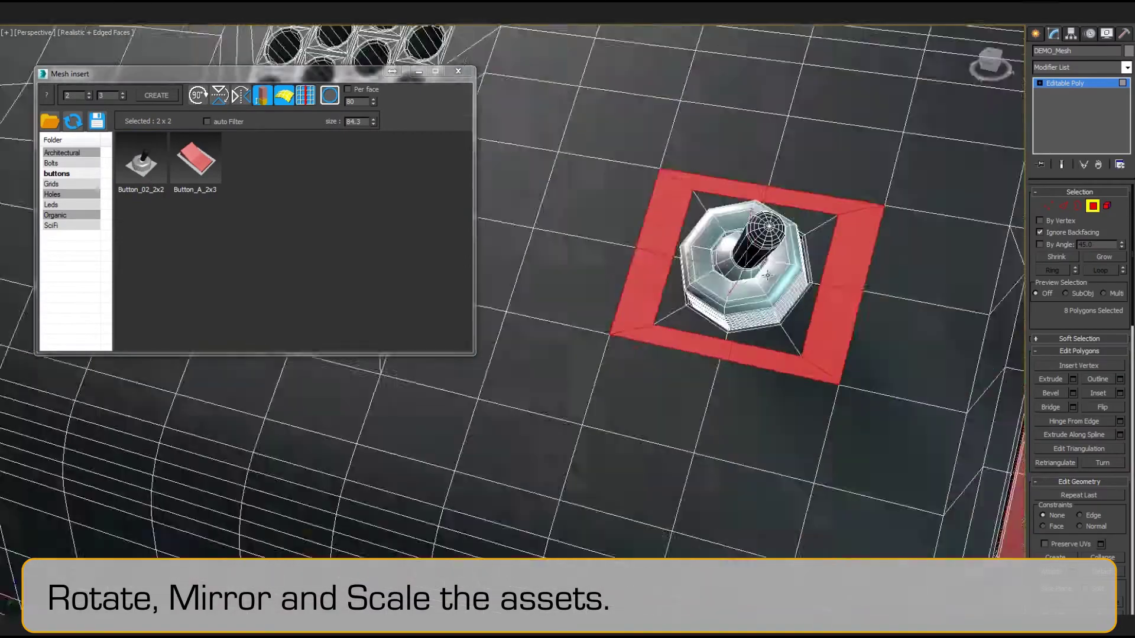
pyautogui.click(200, 95)
pyautogui.click(199, 96)
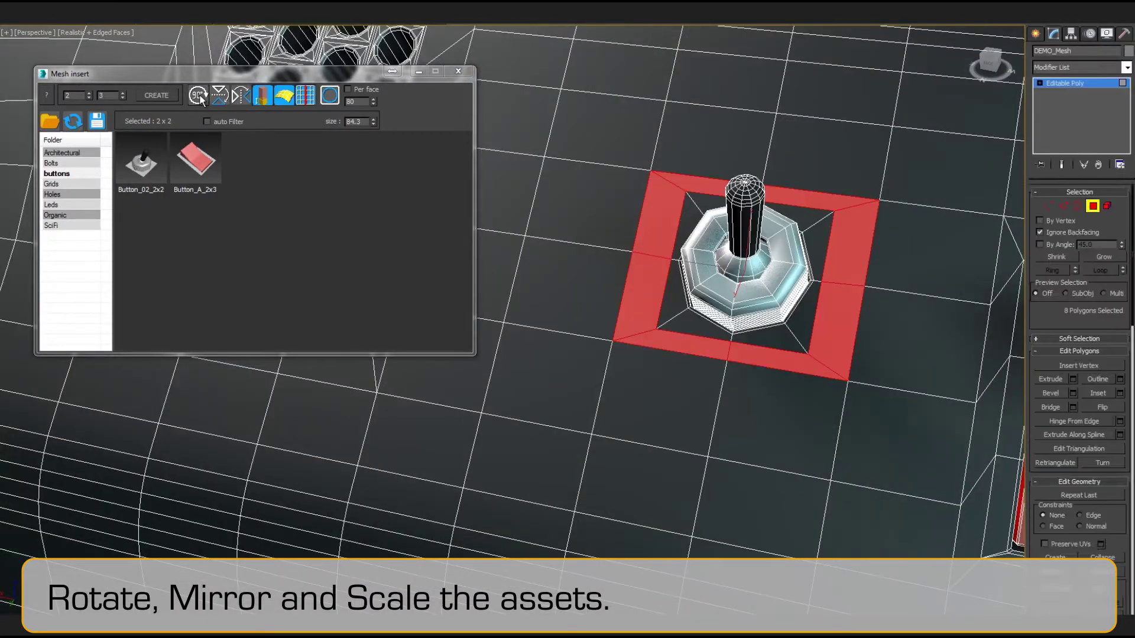
pyautogui.click(219, 95)
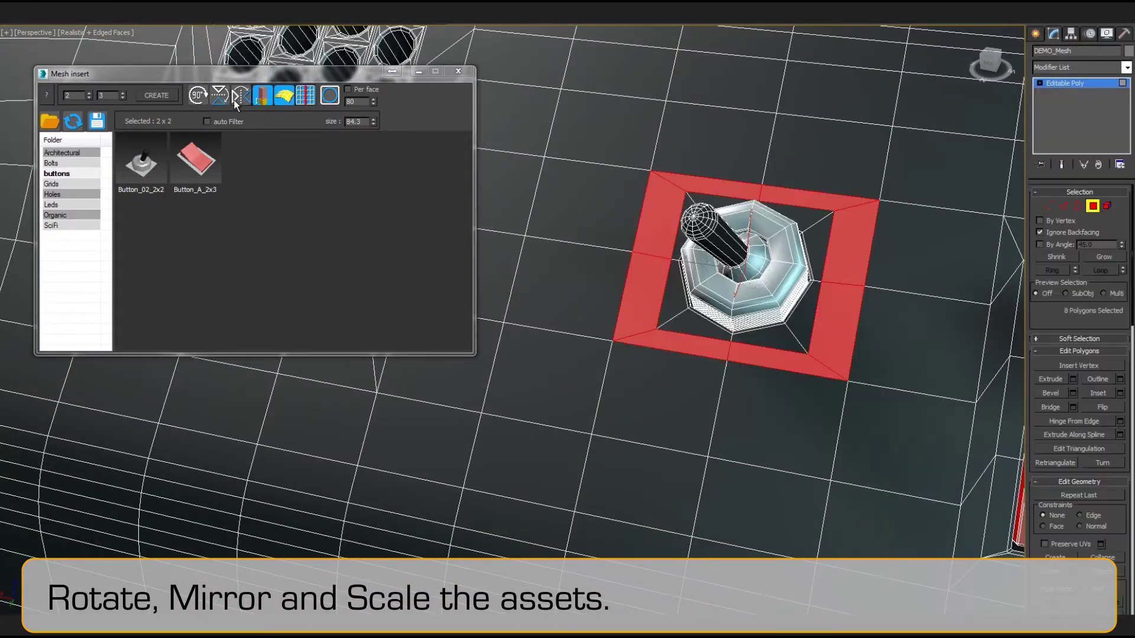
pyautogui.click(219, 97)
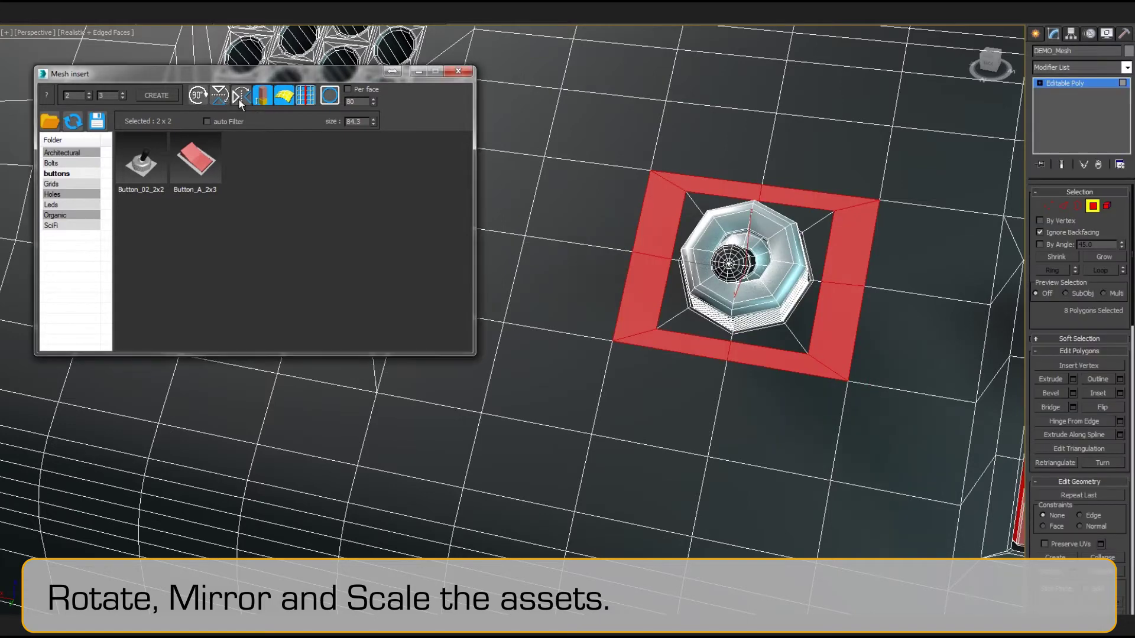
pyautogui.click(239, 99)
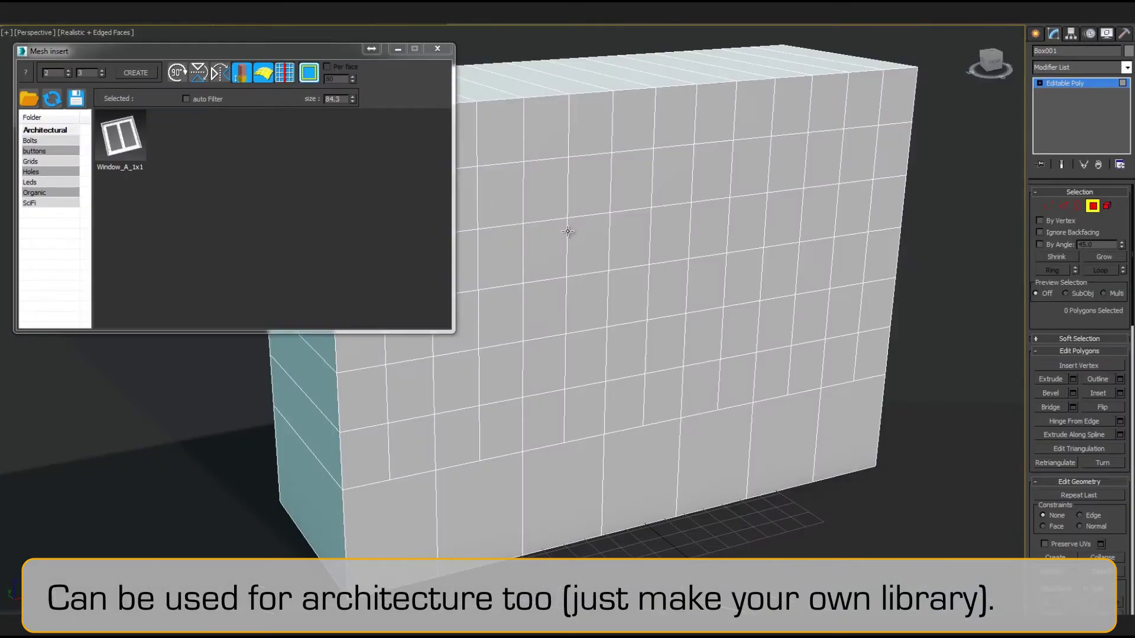
# Fill a marquee-selected block of front faces with Window_A_1x1, one per face.
pyautogui.moveTo(458, 379); pyautogui.dragTo(455, 381)
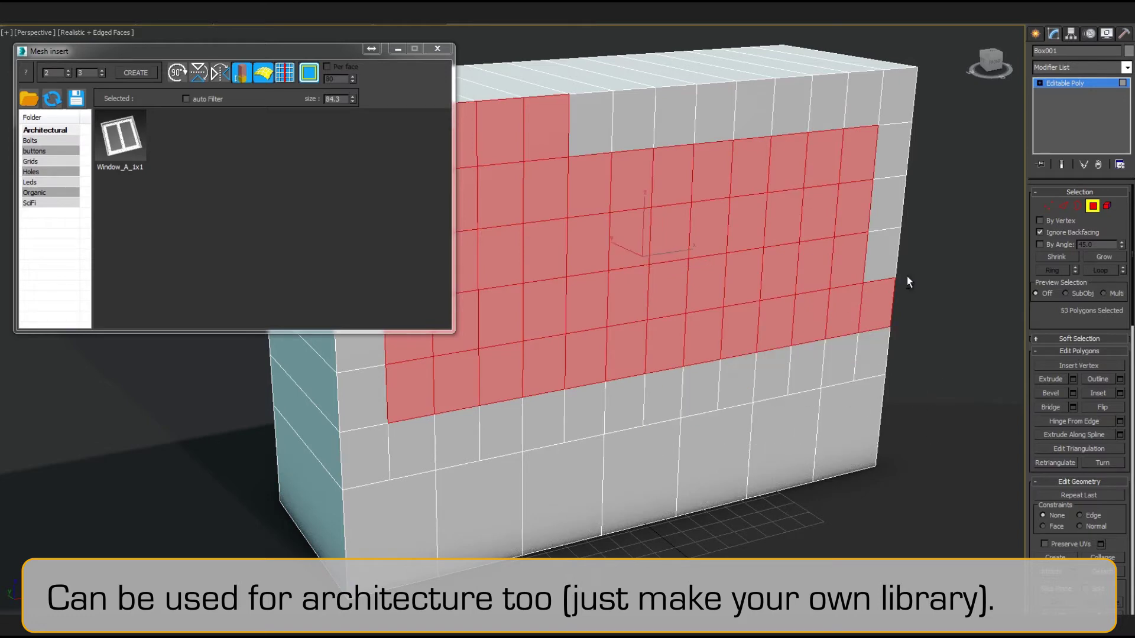
pyautogui.click(327, 67)
pyautogui.click(132, 143)
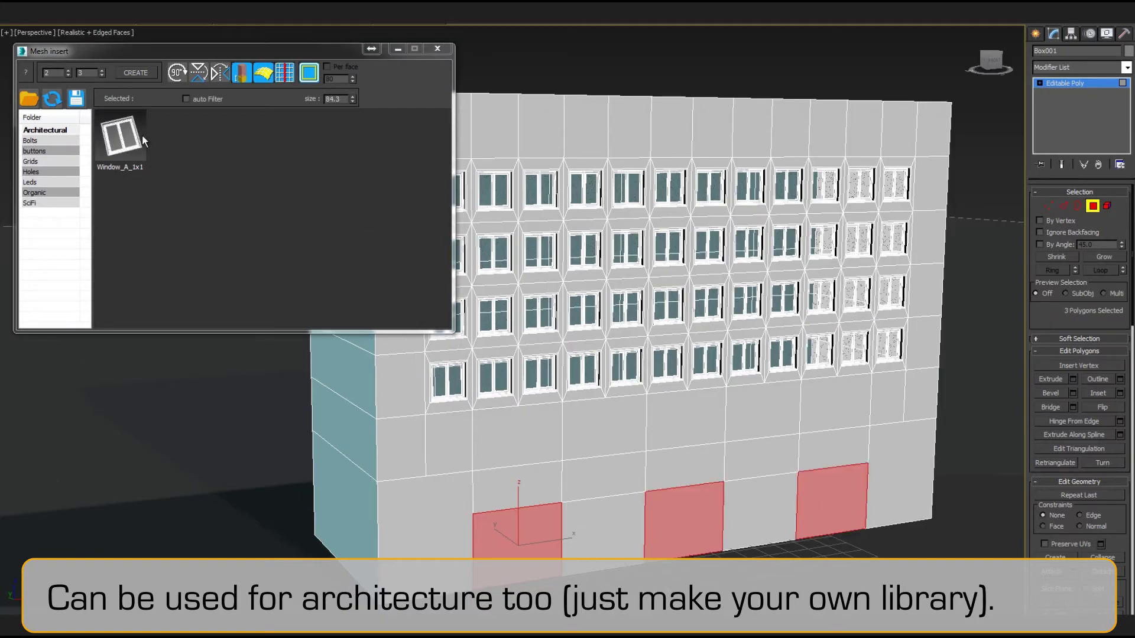
# Add Window_A_1x1 to the three ground-floor faces, then deselect and orbit the building.
pyautogui.click(143, 141)
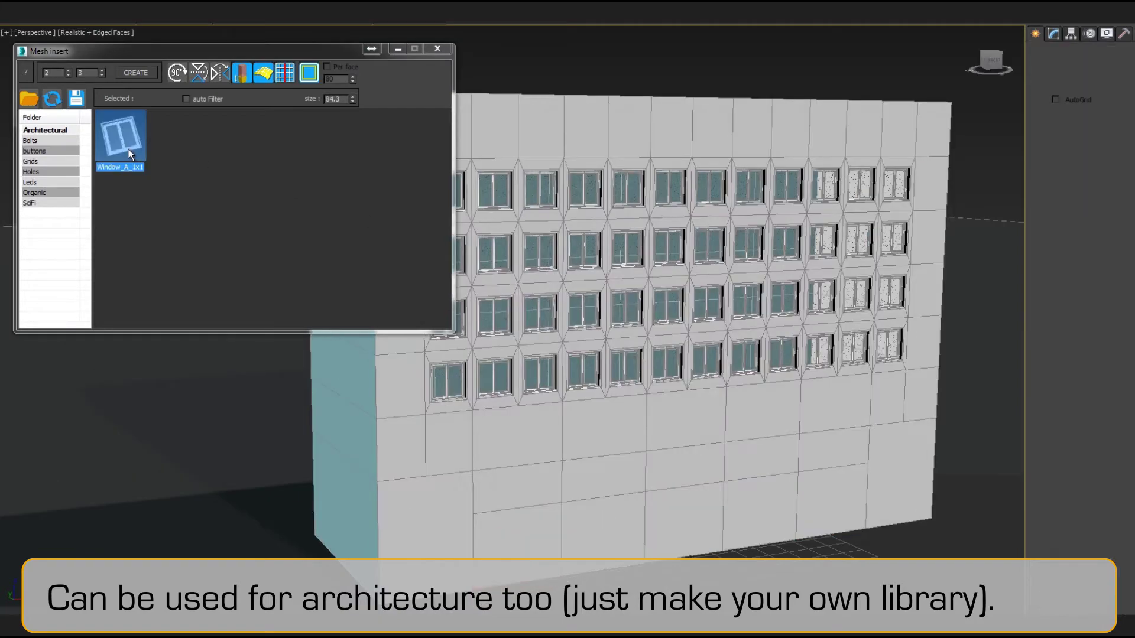
pyautogui.click(994, 335)
pyautogui.press('F4')
pyautogui.scroll(-3, 711, 330)
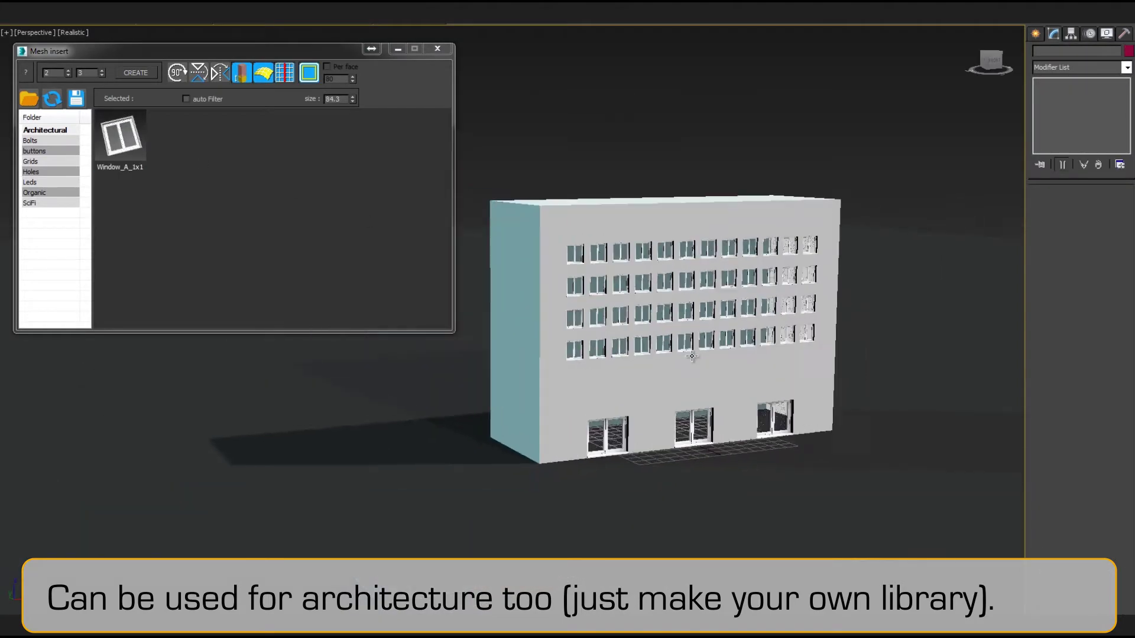
pyautogui.keyDown('alt'); pyautogui.moveTo(680, 331); pyautogui.dragTo(711, 330, button='middle'); pyautogui.keyUp('alt')
pyautogui.scroll(2, 711, 329)
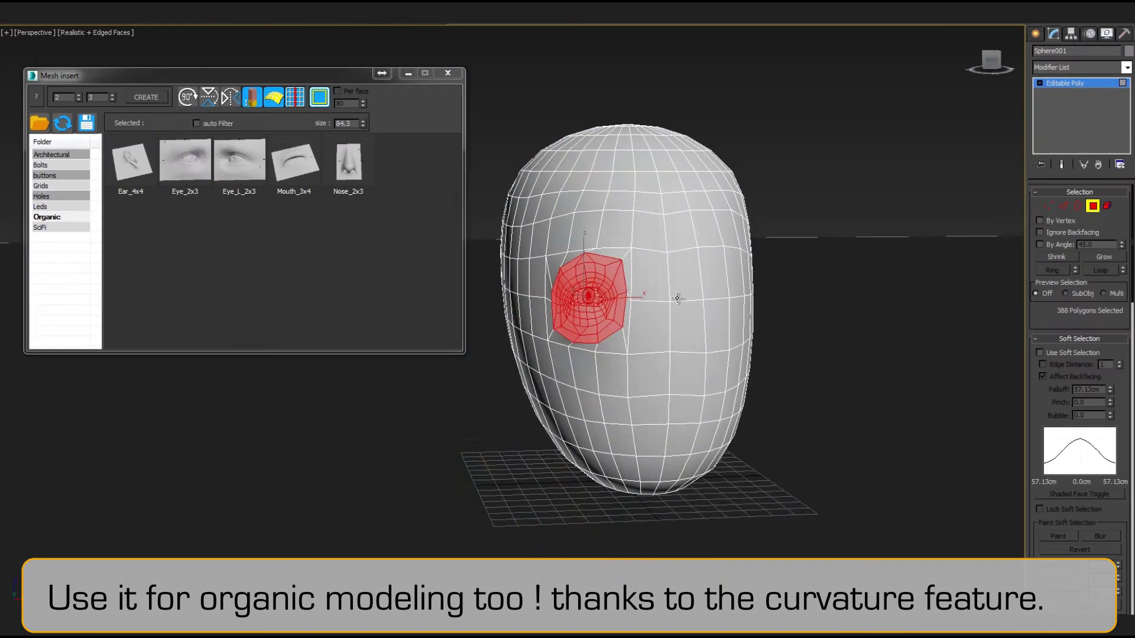
# Insert the Eye_L_2x3 eye and the Nose_2x3 nose on the head's front.
pyautogui.keyDown('alt'); pyautogui.moveTo(663, 278); pyautogui.dragTo(710, 279, button='middle'); pyautogui.keyUp('alt')
pyautogui.click(240, 162)
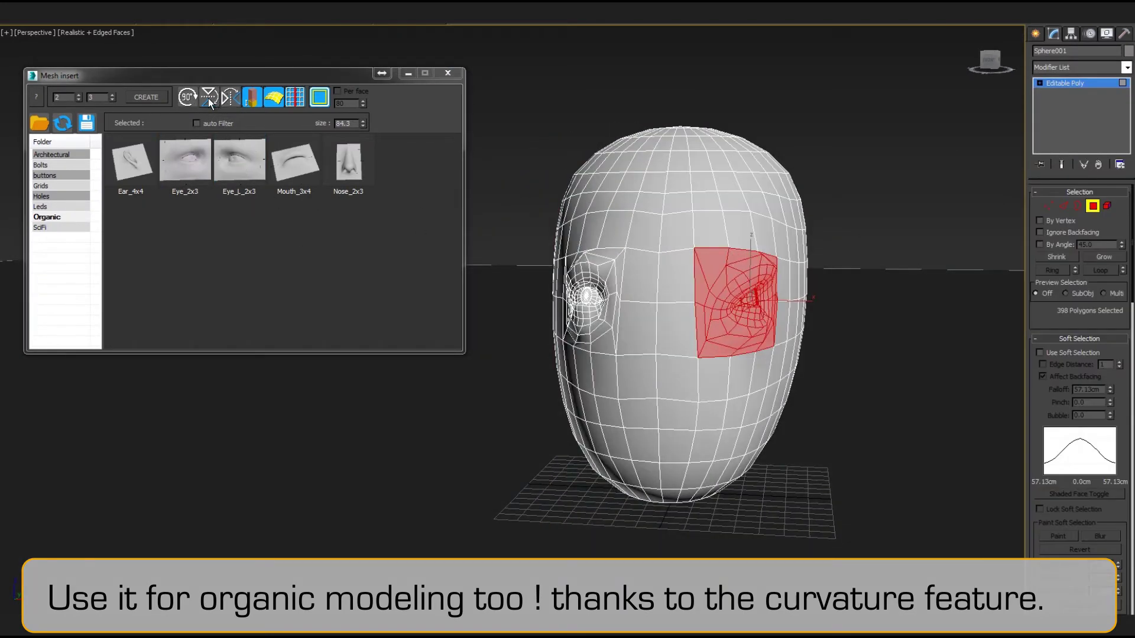
pyautogui.click(208, 98)
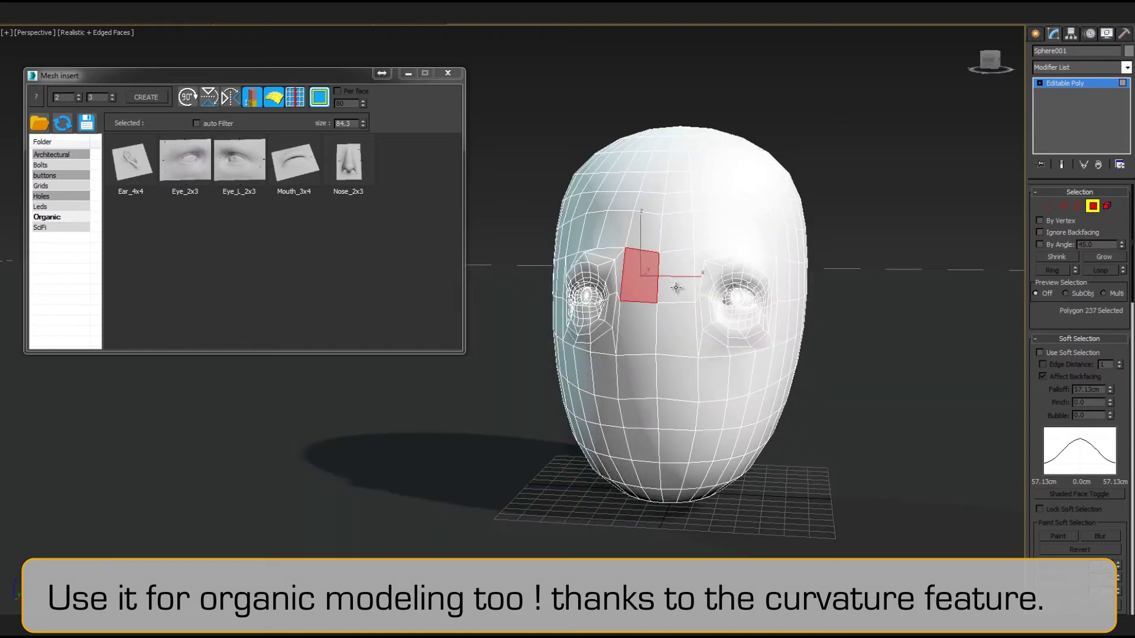
pyautogui.click(348, 162)
pyautogui.keyDown('alt'); pyautogui.moveTo(650, 414); pyautogui.dragTo(620, 427, button='middle'); pyautogui.keyUp('alt')
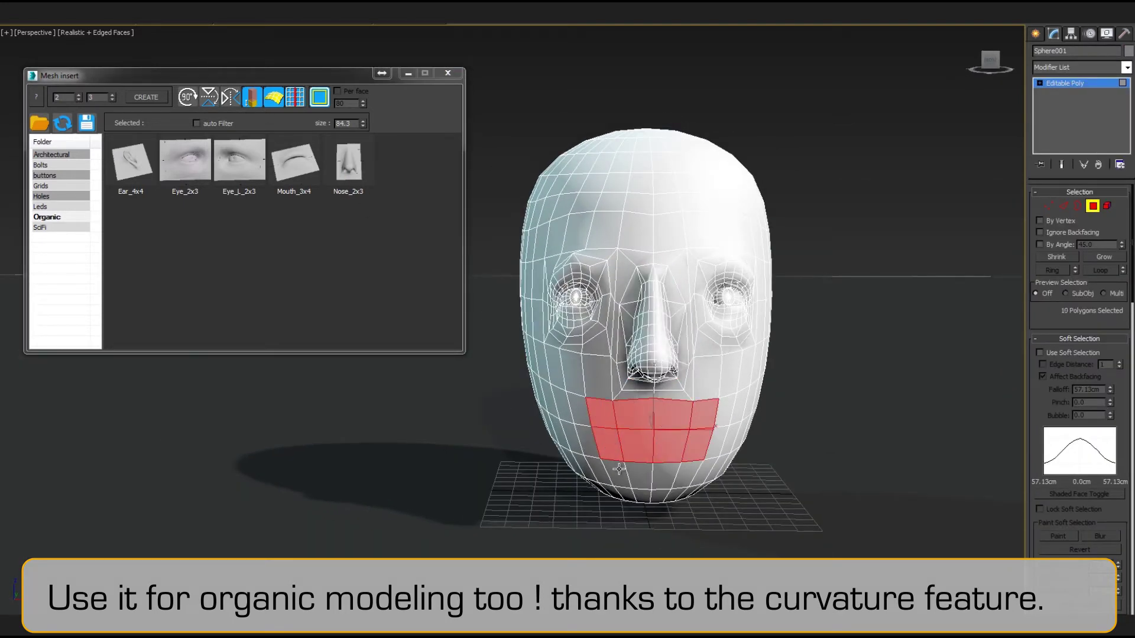
# Insert the Mouth_3x4 mouth and Ear_4x4 ears on the sides of the head.
pyautogui.click(299, 165)
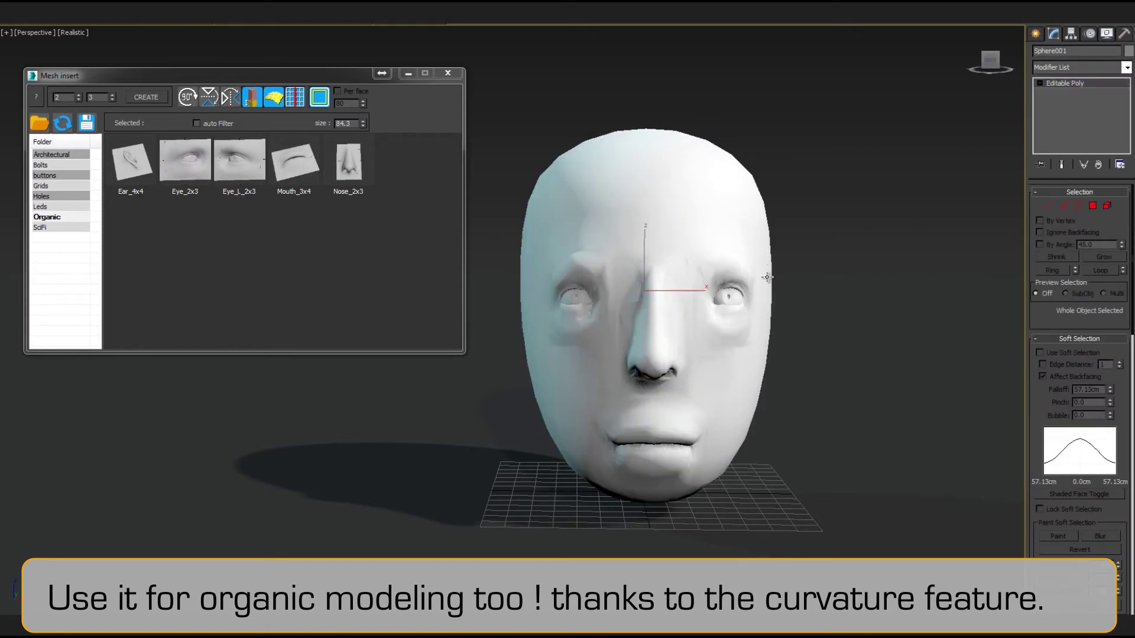
pyautogui.keyDown('alt'); pyautogui.moveTo(767, 277); pyautogui.dragTo(819, 273, button='middle'); pyautogui.keyUp('alt')
pyautogui.keyDown('alt'); pyautogui.moveTo(644, 289); pyautogui.dragTo(664, 276, button='middle'); pyautogui.keyUp('alt')
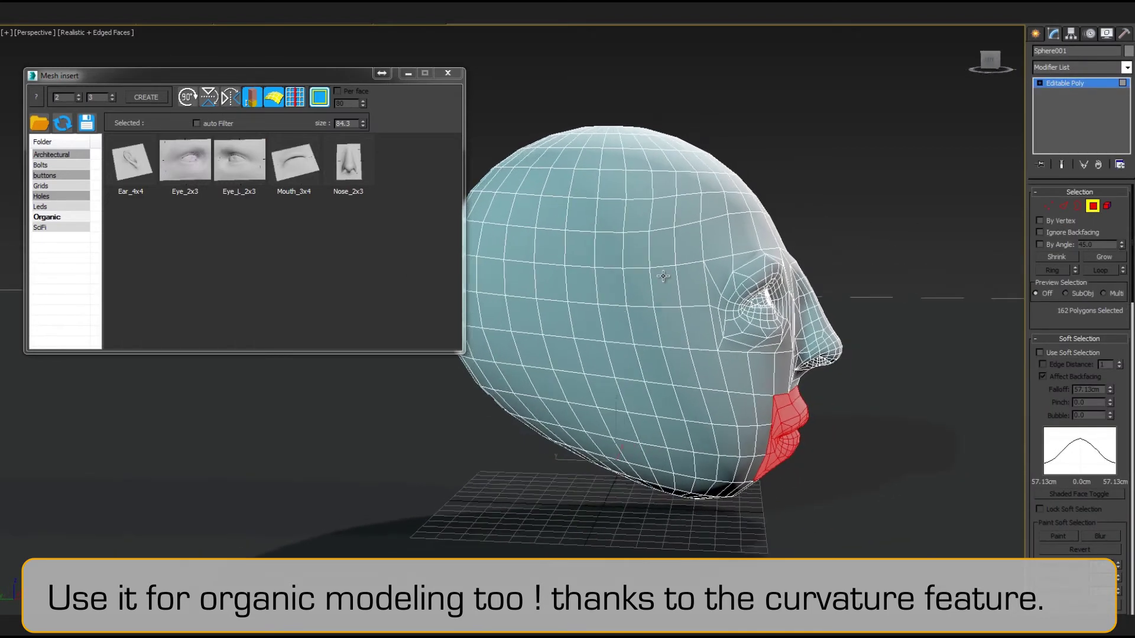
pyautogui.click(133, 162)
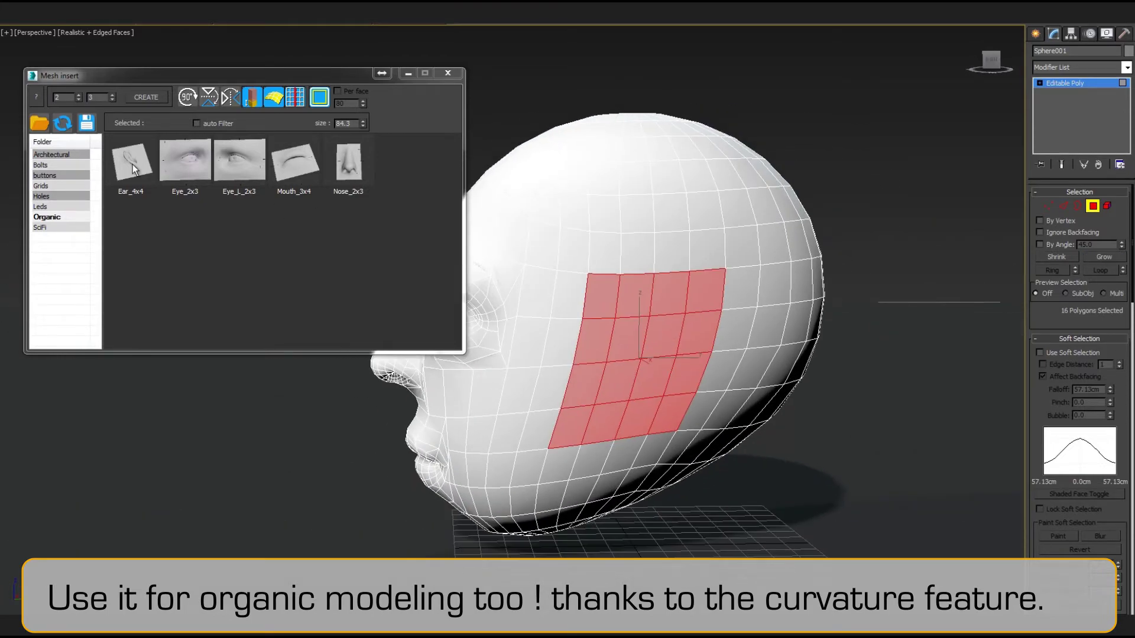
pyautogui.click(131, 164)
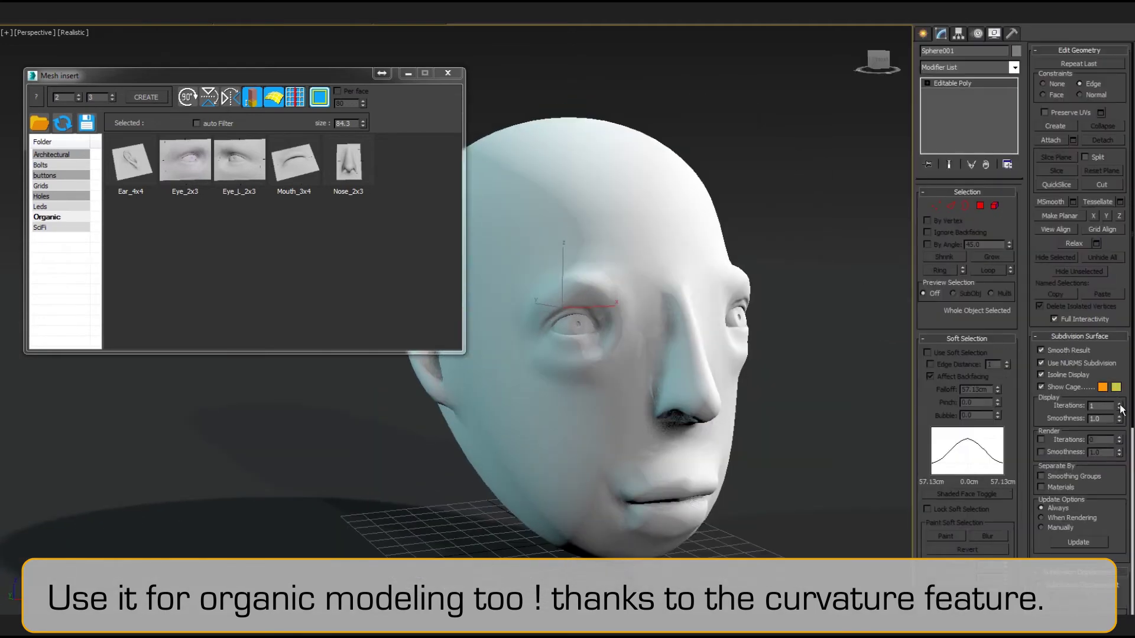
# Set the head's subdivision display to 2 iterations and enter Polygon mode with edged faces shown.
pyautogui.click(1119, 404)
pyautogui.moveTo(592, 307)
pyautogui.keyDown('alt'); pyautogui.mouseDown(button='middle')
pyautogui.moveTo(631, 309)
pyautogui.moveTo(476, 306)
pyautogui.moveTo(786, 311)
pyautogui.moveTo(633, 313)
pyautogui.moveTo(717, 323)
pyautogui.moveTo(680, 296)
pyautogui.mouseUp(button='middle'); pyautogui.keyUp('alt')
pyautogui.press('F4')
pyautogui.press('F4')
pyautogui.click(980, 205)
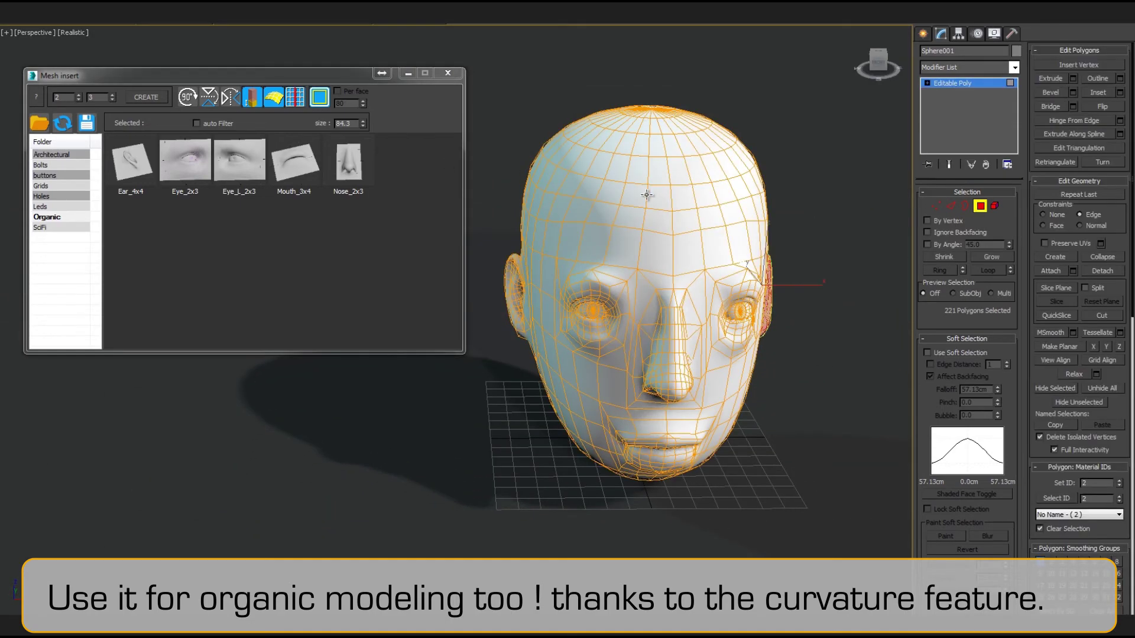
pyautogui.scroll(-5, 1103, 323)
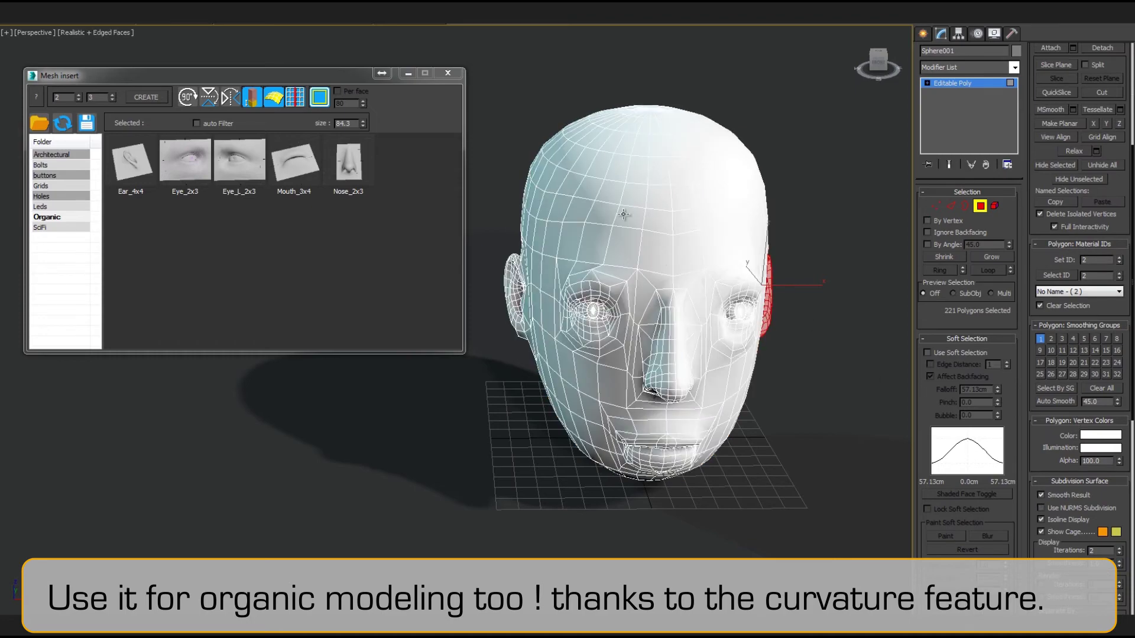
pyautogui.keyDown('alt'); pyautogui.moveTo(623, 214); pyautogui.dragTo(624, 255, button='middle'); pyautogui.keyUp('alt')
# Insert Eye_2x3 and Eye_L_2x3 onto the top of the skull, then orbit round to review them.
pyautogui.click(185, 165)
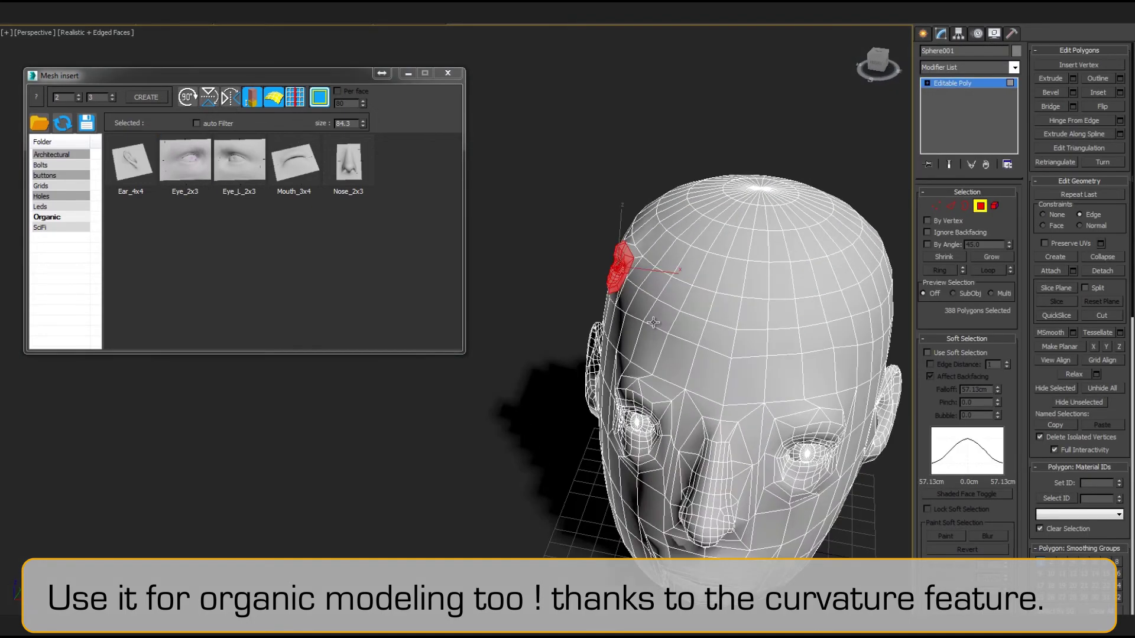
pyautogui.moveTo(653, 322)
pyautogui.keyDown('alt'); pyautogui.mouseDown(button='middle')
pyautogui.moveTo(808, 335)
pyautogui.moveTo(845, 300)
pyautogui.mouseUp(button='middle'); pyautogui.keyUp('alt')
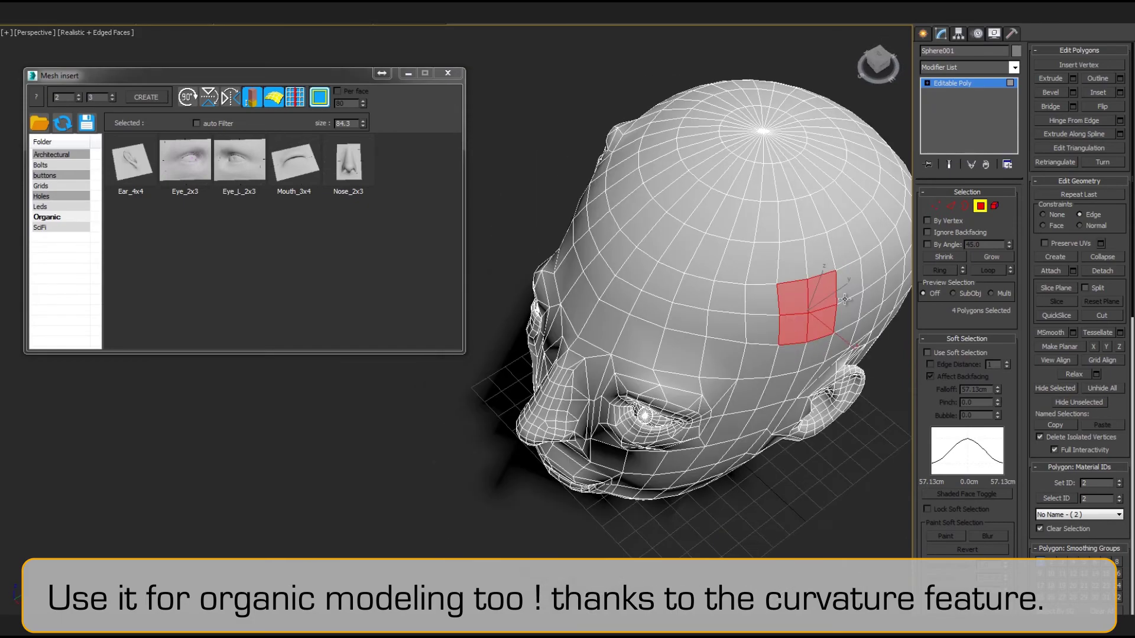
pyautogui.click(231, 165)
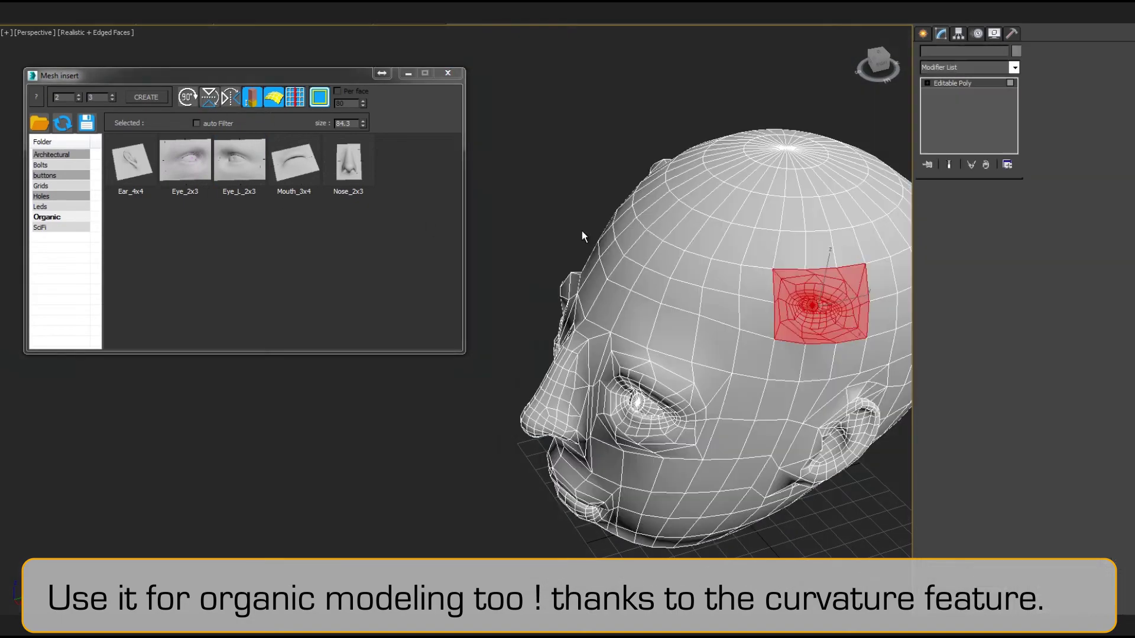
pyautogui.keyDown('alt'); pyautogui.moveTo(582, 230); pyautogui.dragTo(858, 332, button='middle'); pyautogui.keyUp('alt')
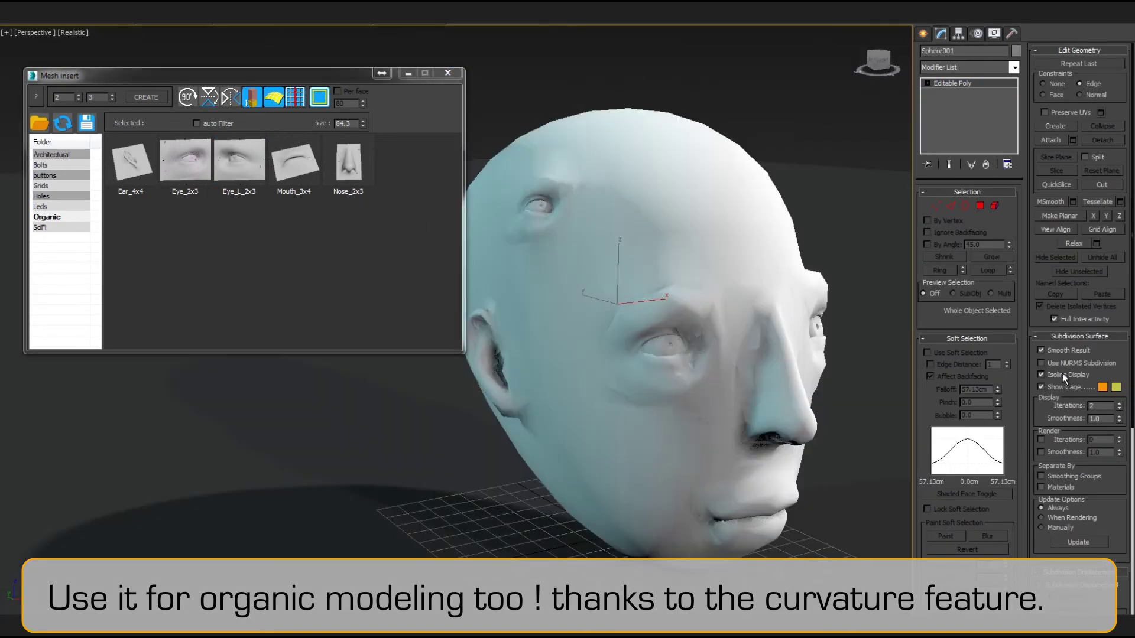
pyautogui.keyDown('alt'); pyautogui.moveTo(732, 241); pyautogui.dragTo(766, 291, button='middle'); pyautogui.keyUp('alt')
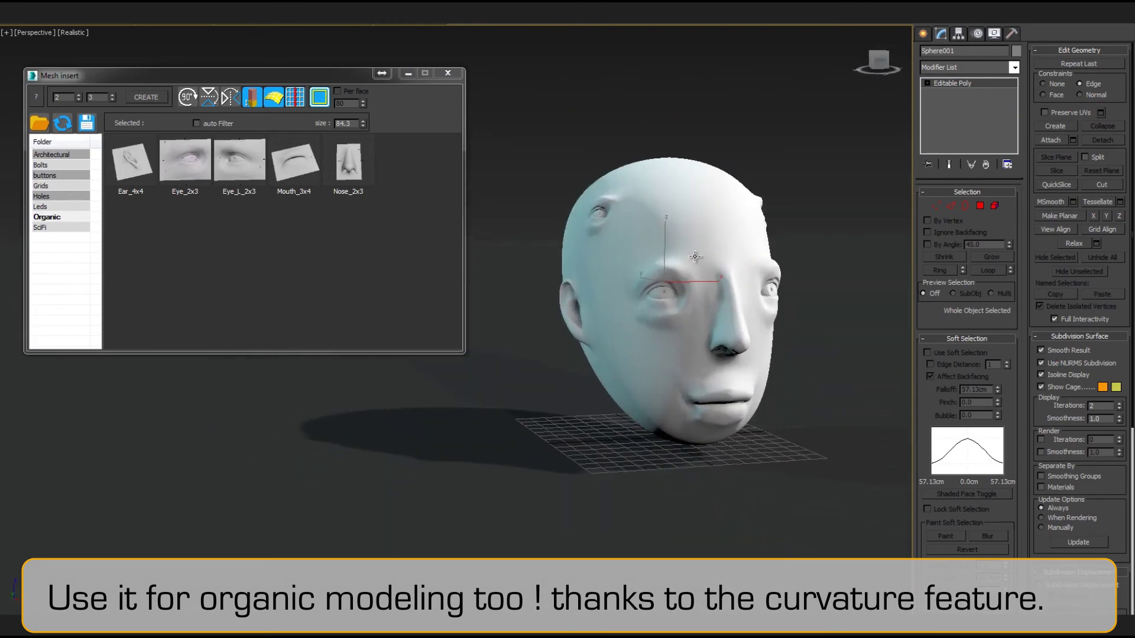